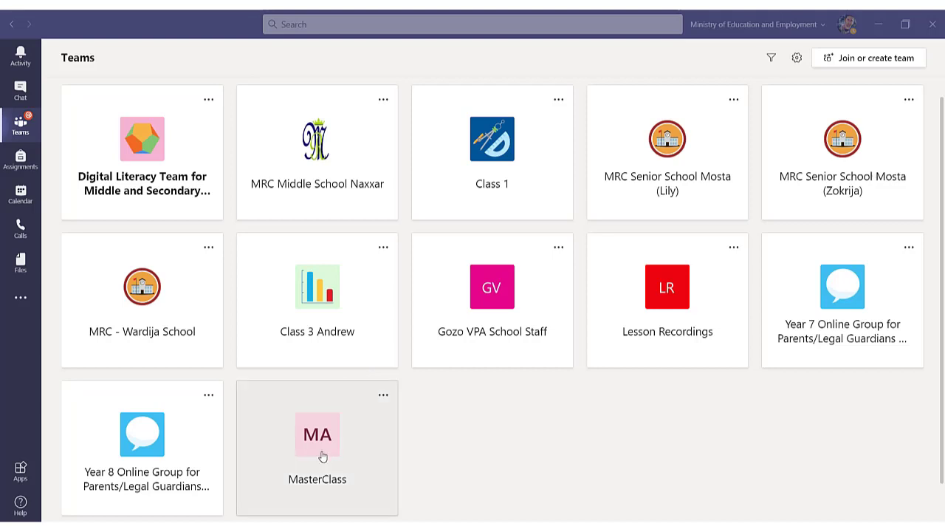
# Check the files in the General channel of the Class 3 team, and return to the overview of all teams
pyautogui.click(332, 302)
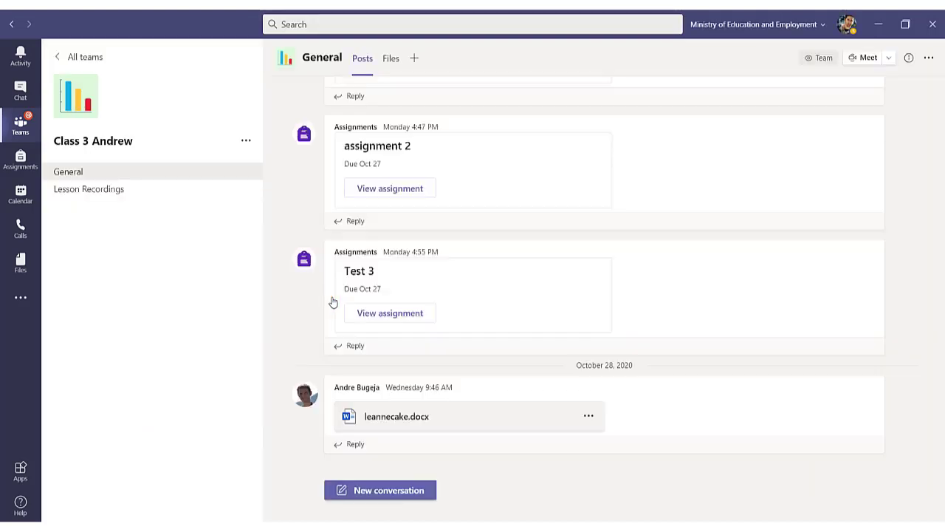
pyautogui.click(391, 59)
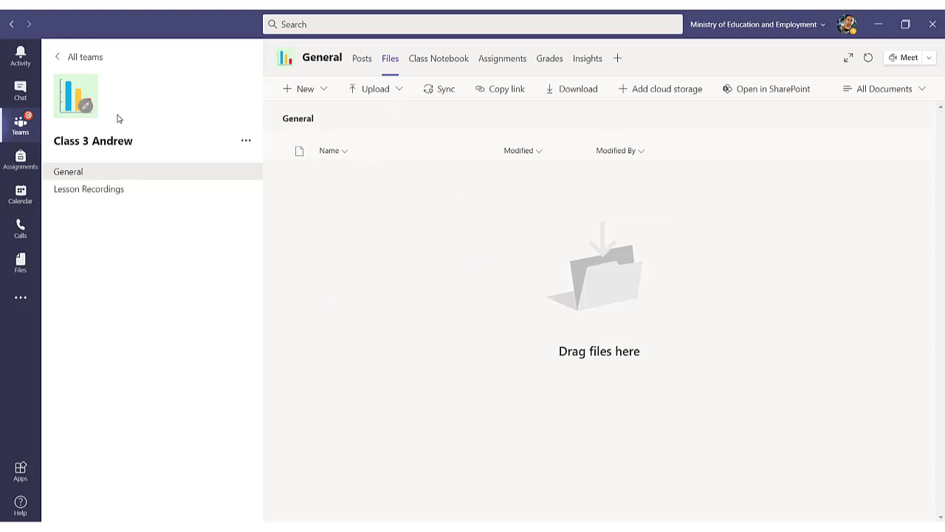
pyautogui.click(21, 124)
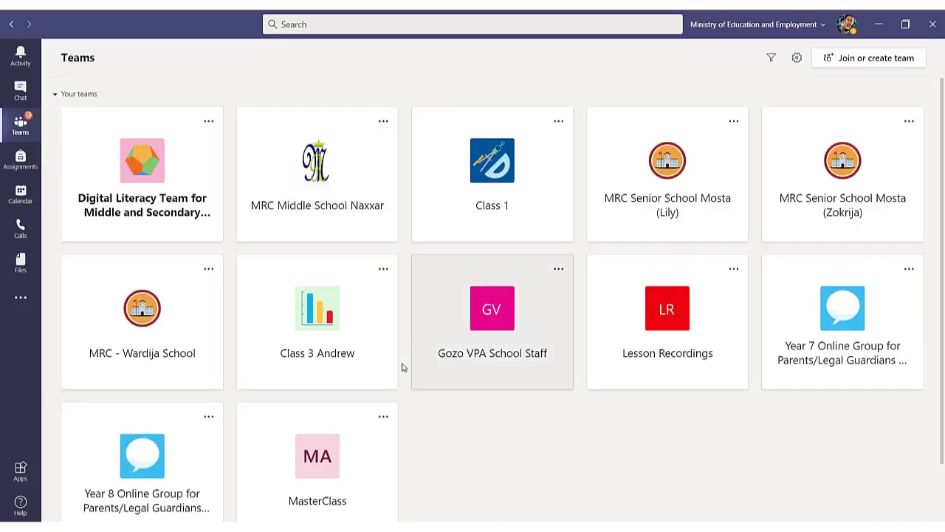
# Remove the Class Materials folder from the files of the MasterClass team's General channel
pyautogui.scroll(-2, 369, 403)
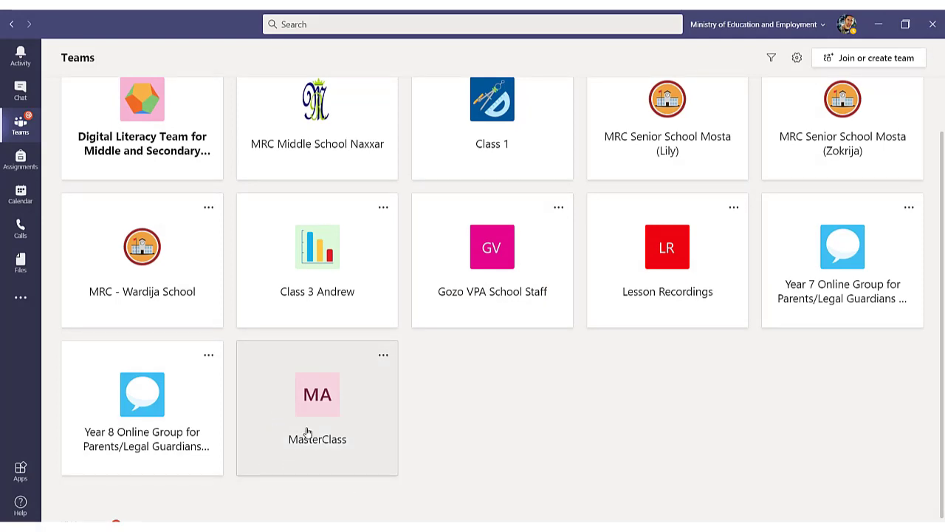
pyautogui.scroll(2, 333, 437)
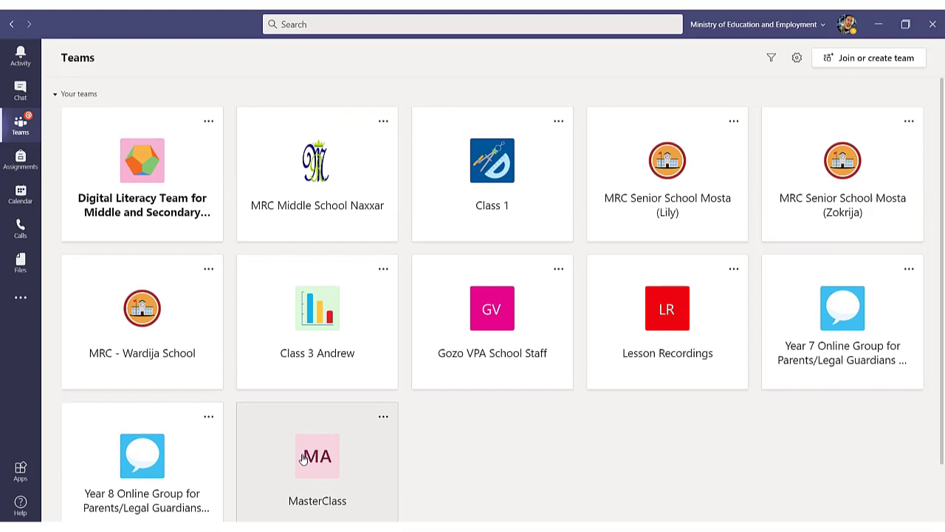
pyautogui.scroll(-2, 169, 434)
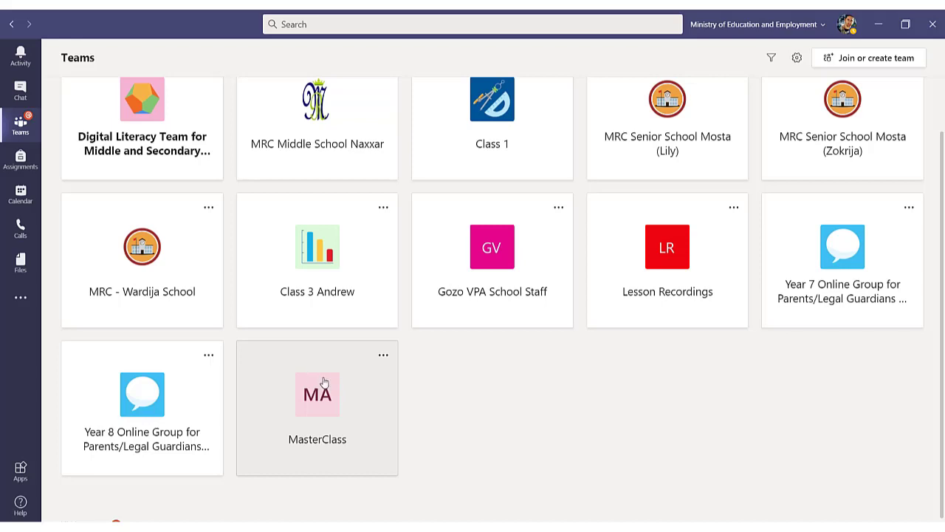
pyautogui.click(334, 393)
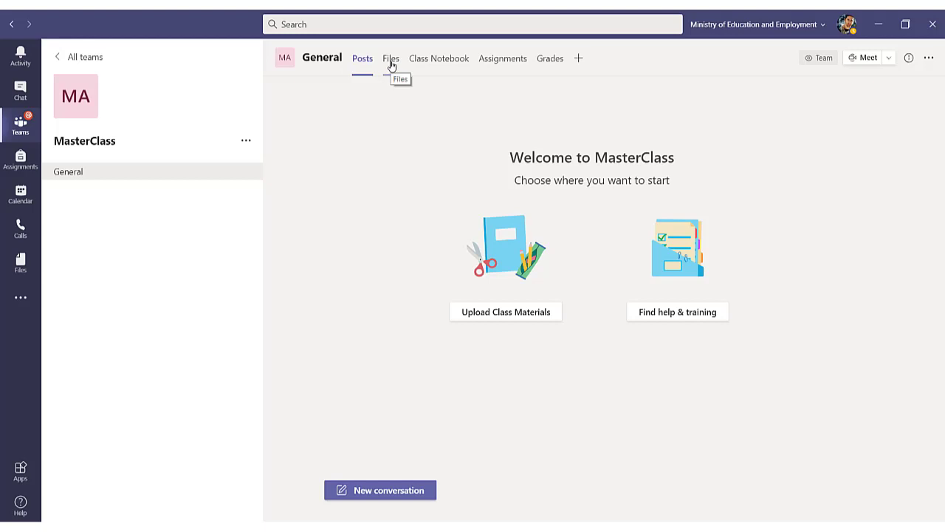
pyautogui.click(390, 63)
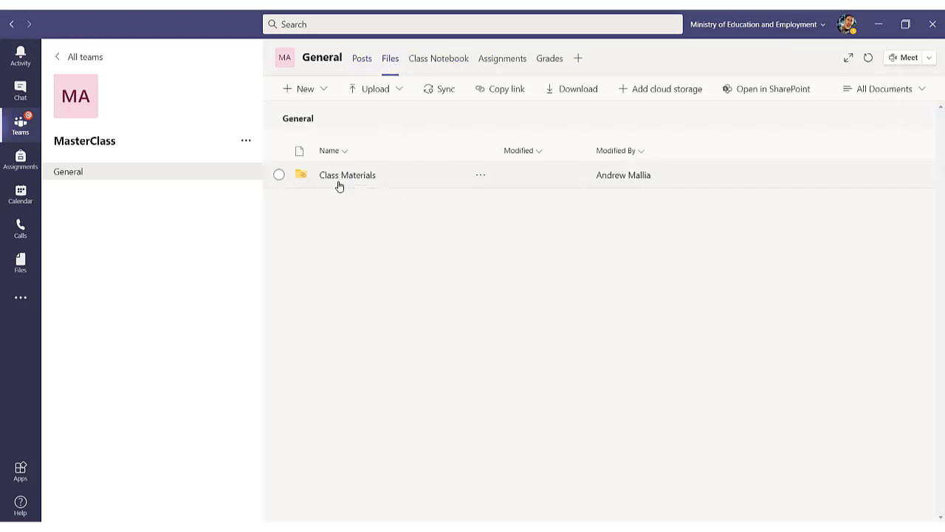
pyautogui.click(279, 175)
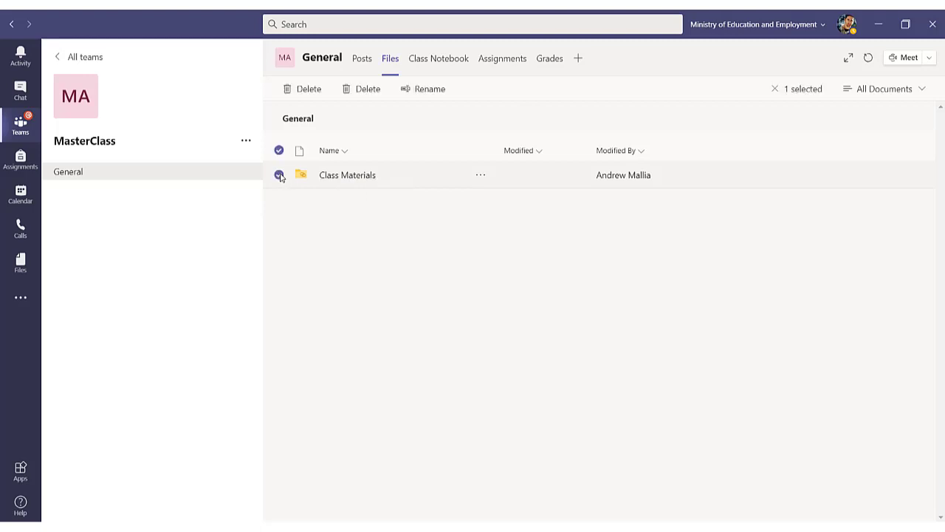
pyautogui.click(359, 90)
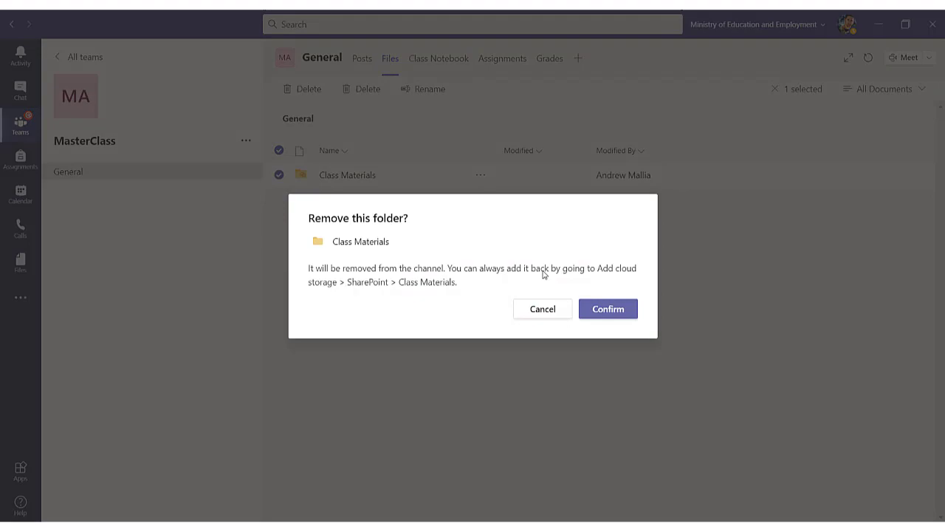
pyautogui.click(599, 316)
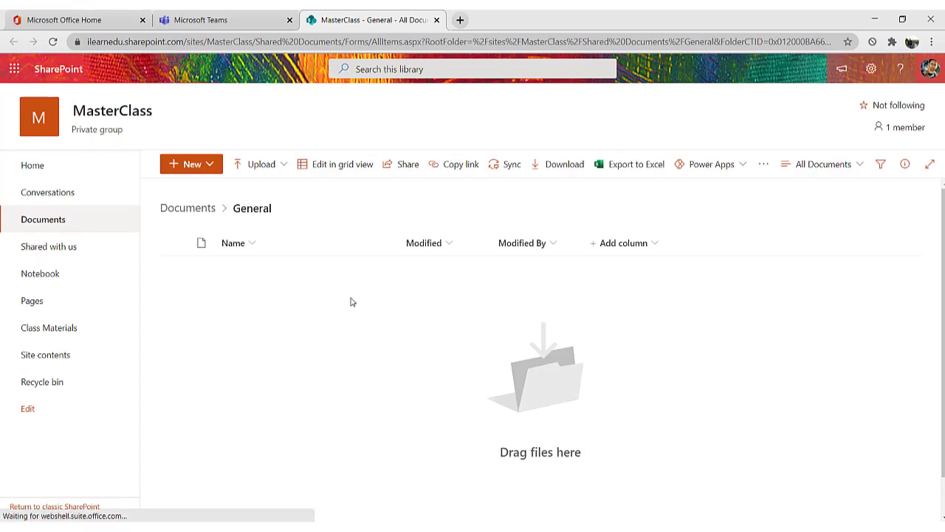
# Create a document library named Computing from the home page of the MasterClass SharePoint site
pyautogui.click(26, 171)
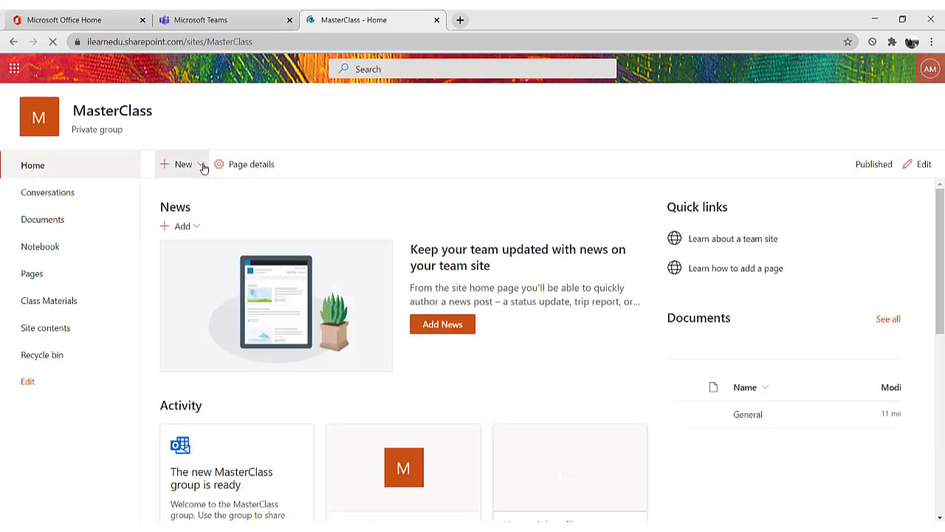
pyautogui.click(176, 164)
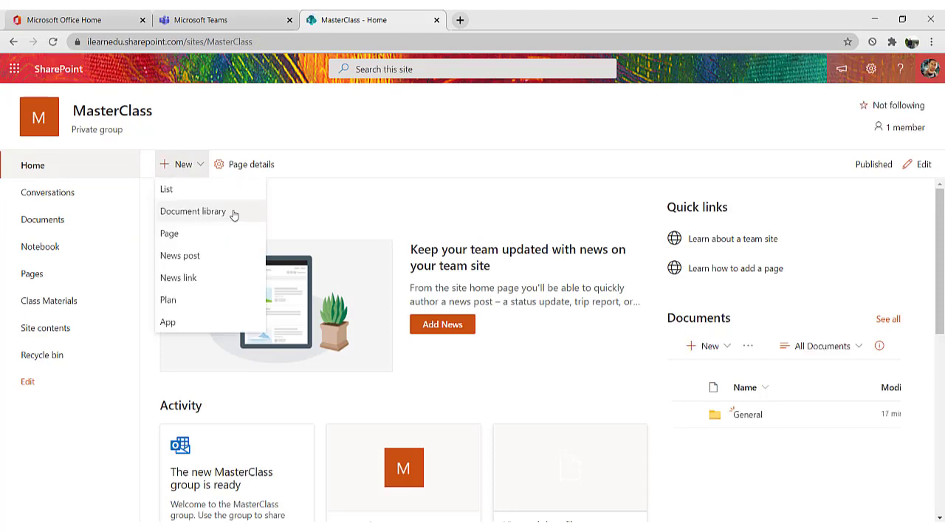
pyautogui.click(234, 214)
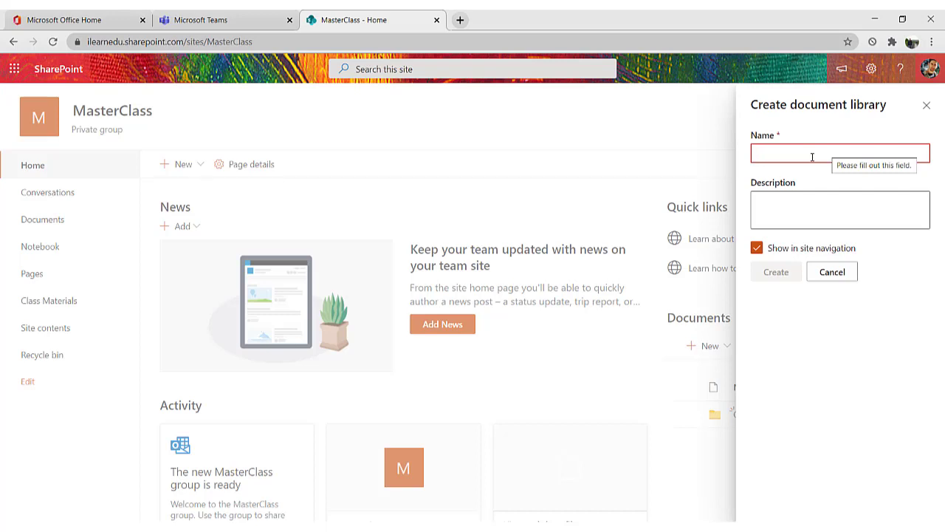
pyautogui.write('Computing')
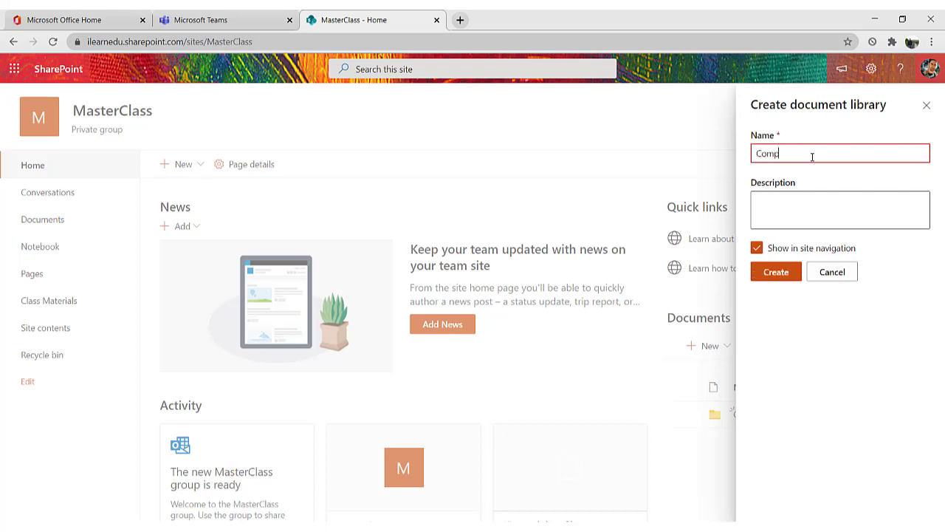
pyautogui.click(779, 274)
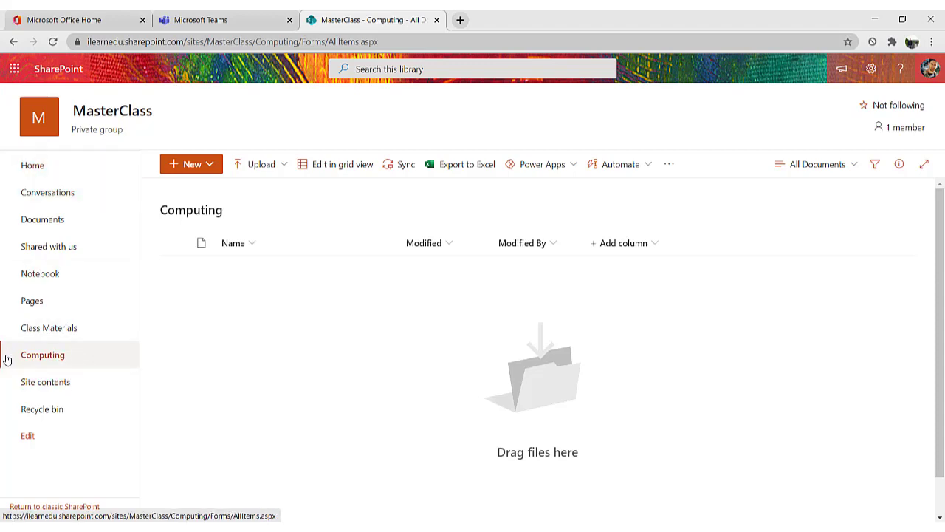
# Create a folder named Material in the Computing library and open its access management
pyautogui.click(210, 166)
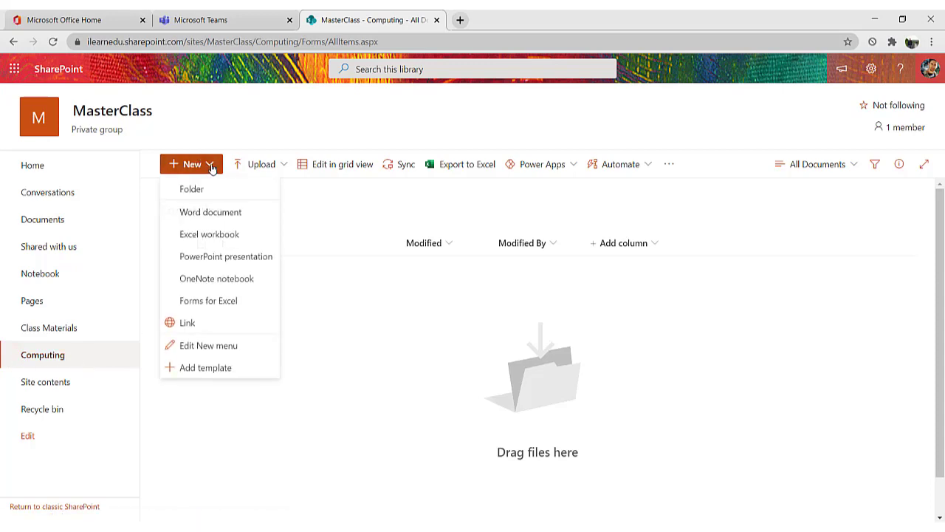
pyautogui.click(206, 190)
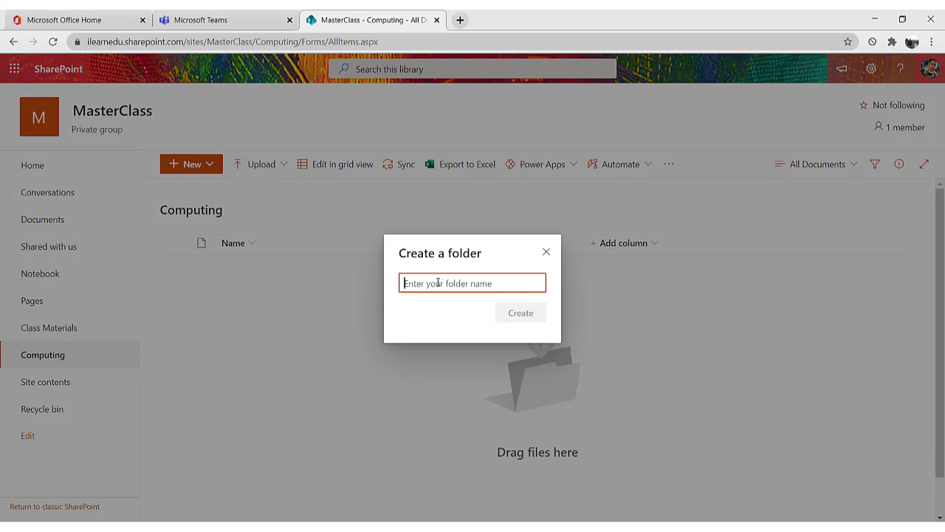
pyautogui.write('Material')
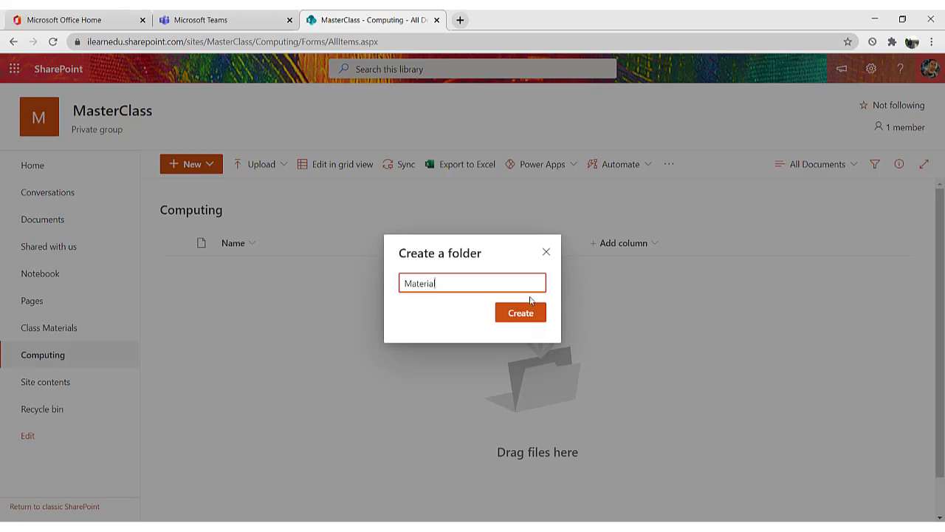
pyautogui.click(510, 317)
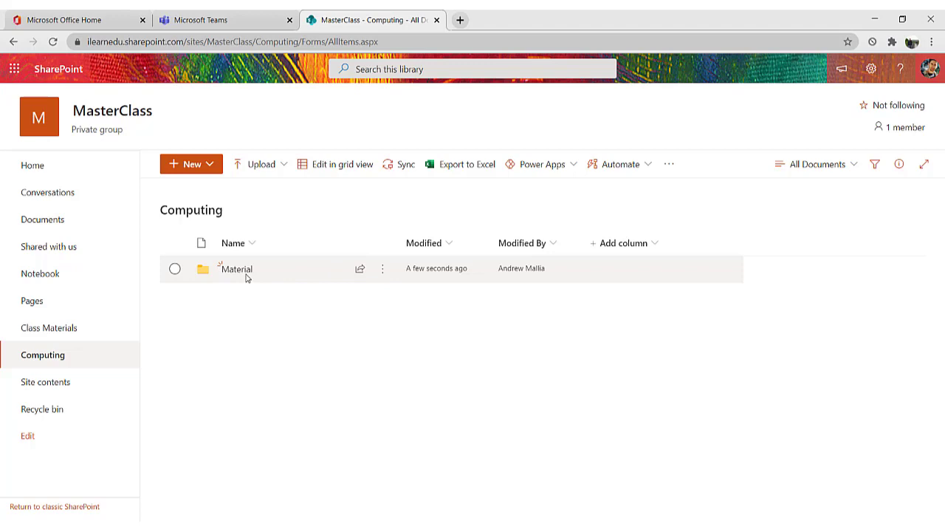
pyautogui.click(383, 277)
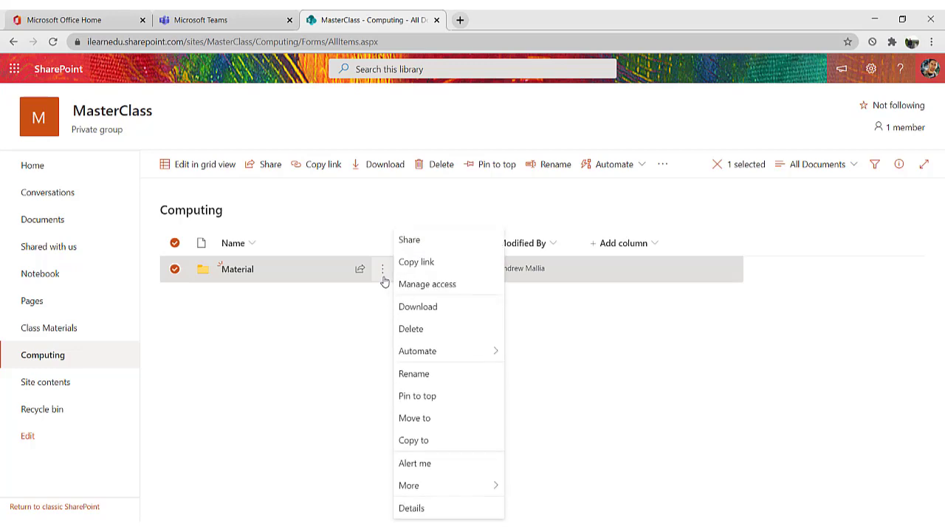
pyautogui.click(427, 285)
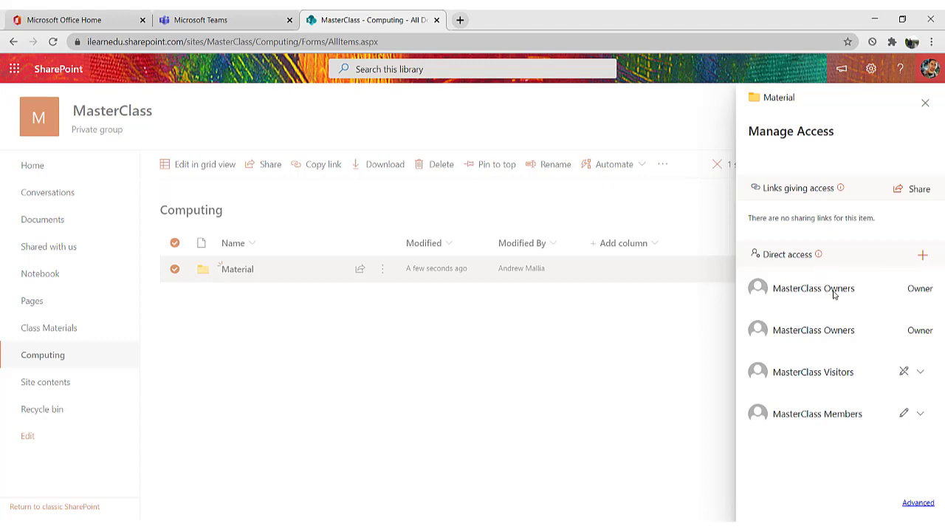
pyautogui.click(922, 254)
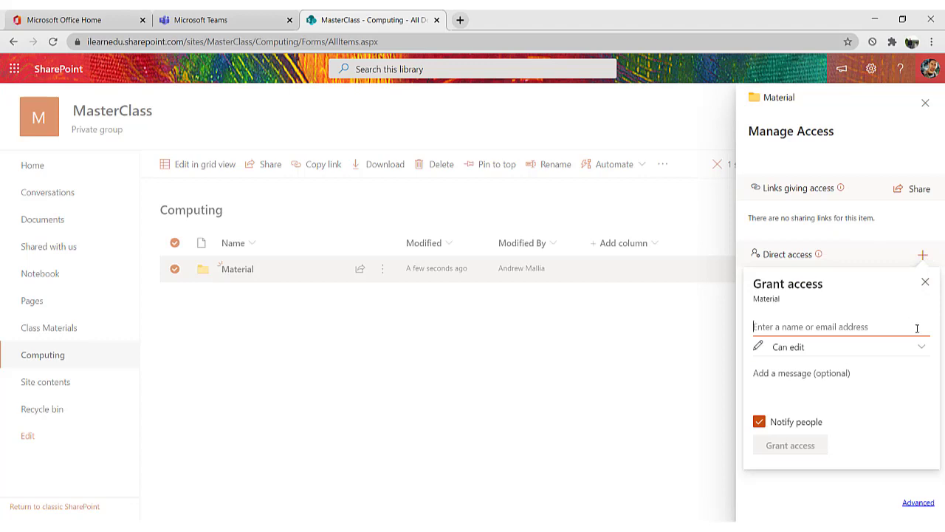
pyautogui.click(759, 424)
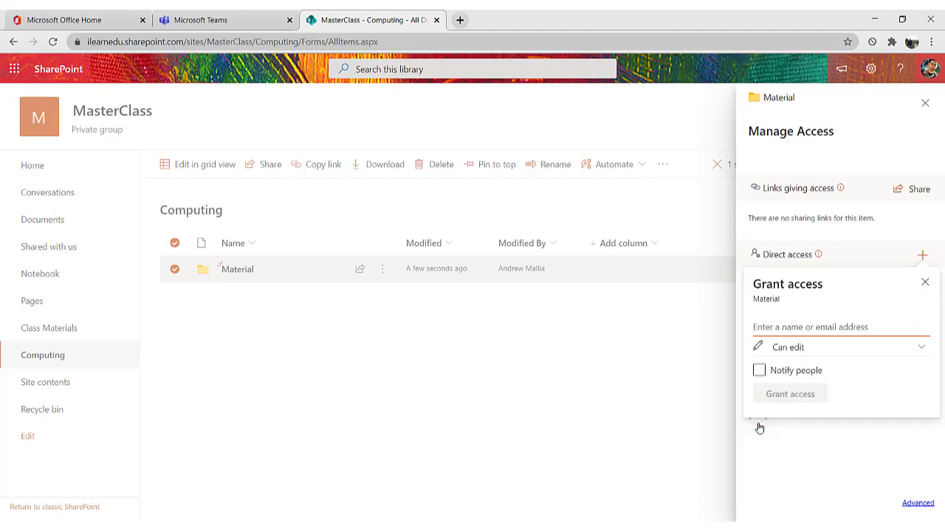
pyautogui.click(924, 350)
pyautogui.click(815, 410)
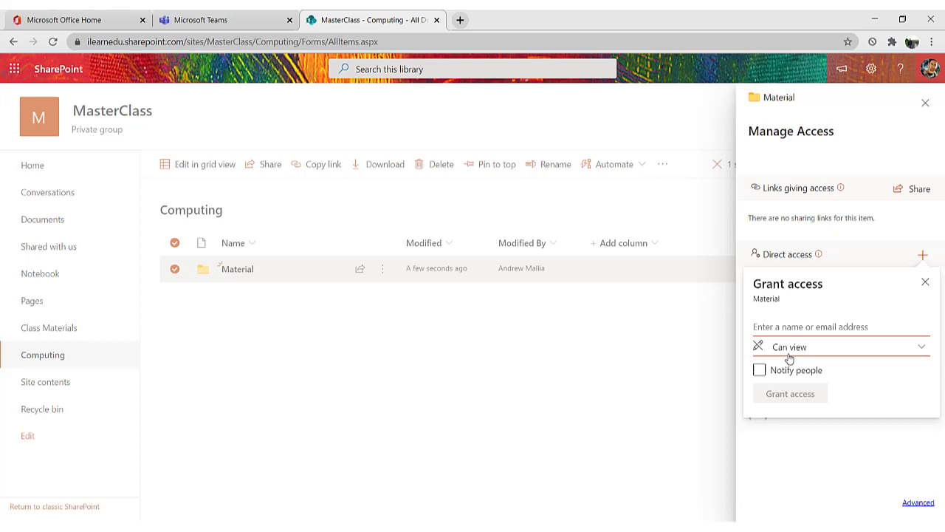
pyautogui.click(922, 348)
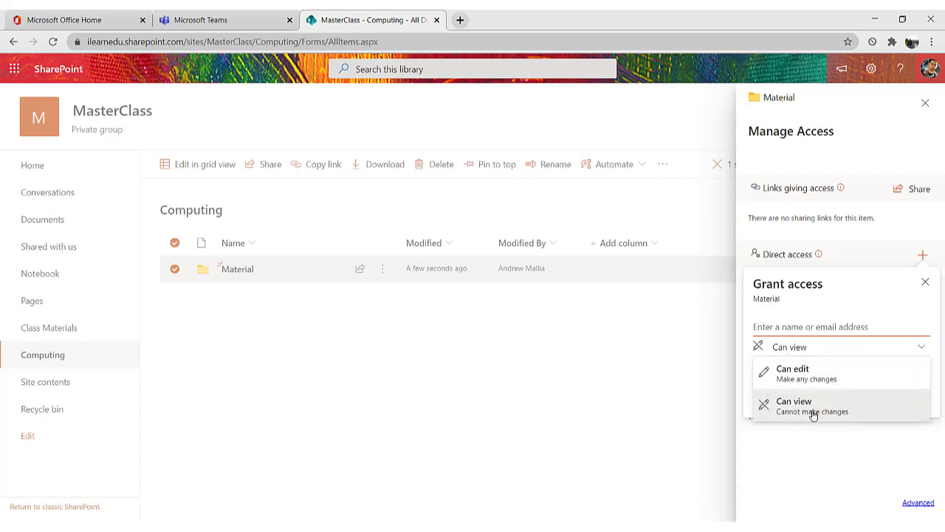
pyautogui.click(811, 446)
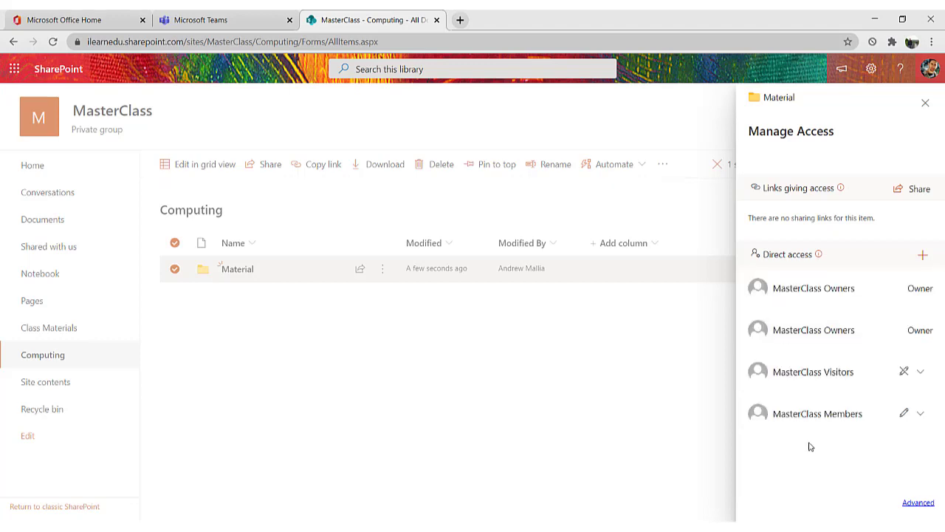
# Start a new direct access grant for the Material folder with notifications off and the permission set to Can view
pyautogui.click(922, 255)
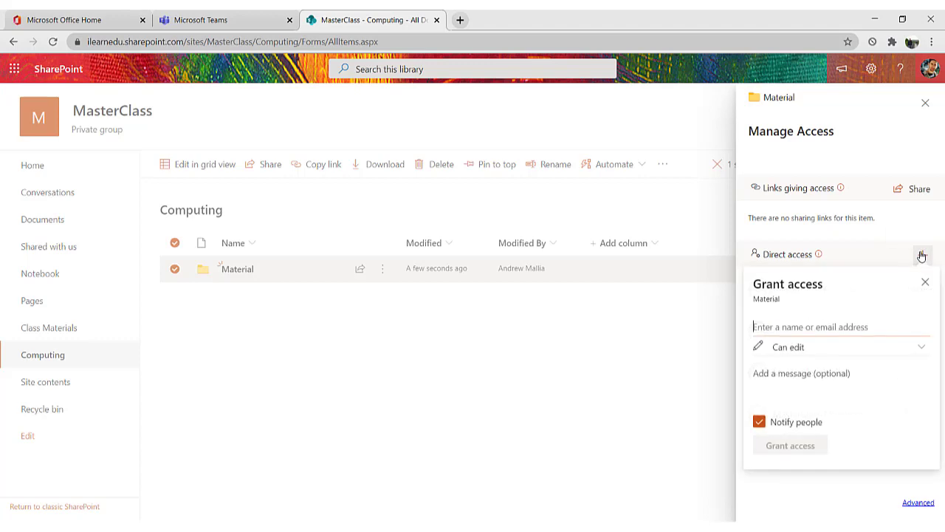
pyautogui.click(759, 422)
pyautogui.click(916, 348)
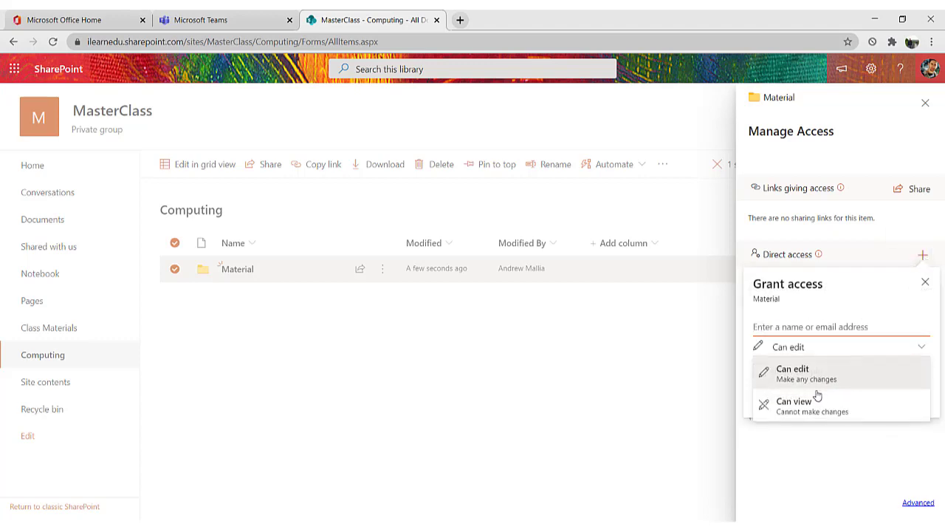
pyautogui.click(802, 404)
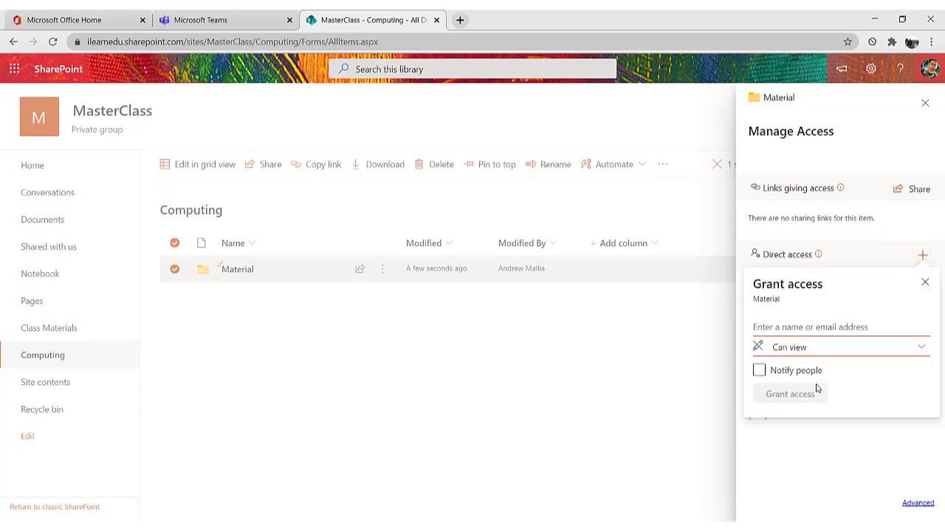
# Find the Class 3 team's Members group and add it as the recipient of the Material folder's access grant
pyautogui.click(779, 331)
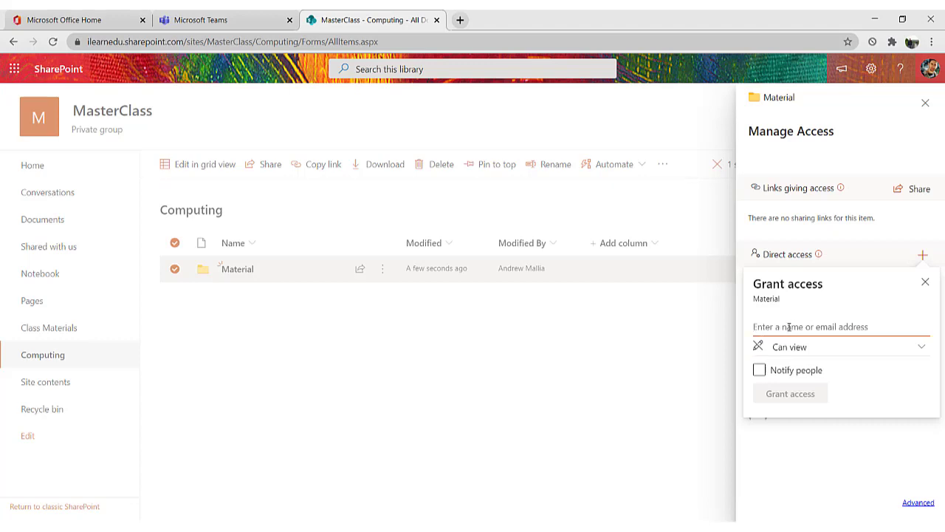
pyautogui.write('clas')
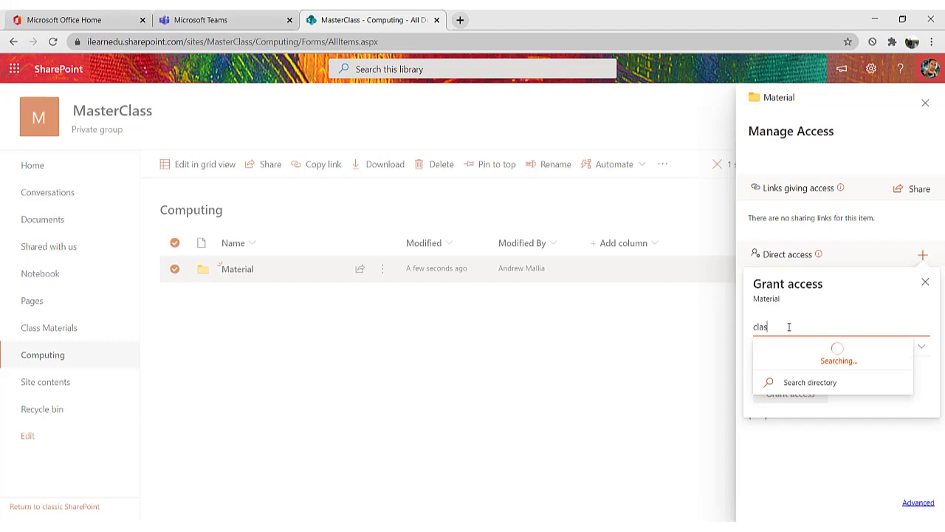
pyautogui.write('s')
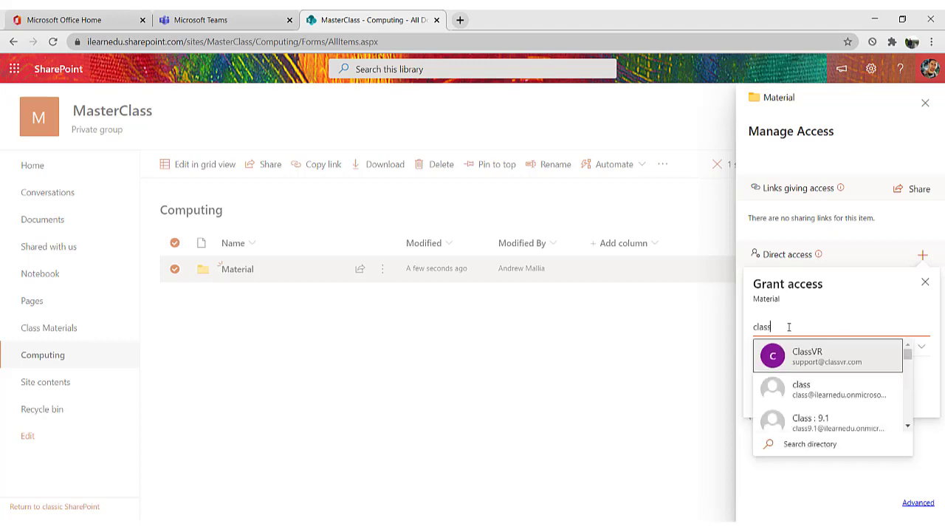
pyautogui.write(' 3 andrew')
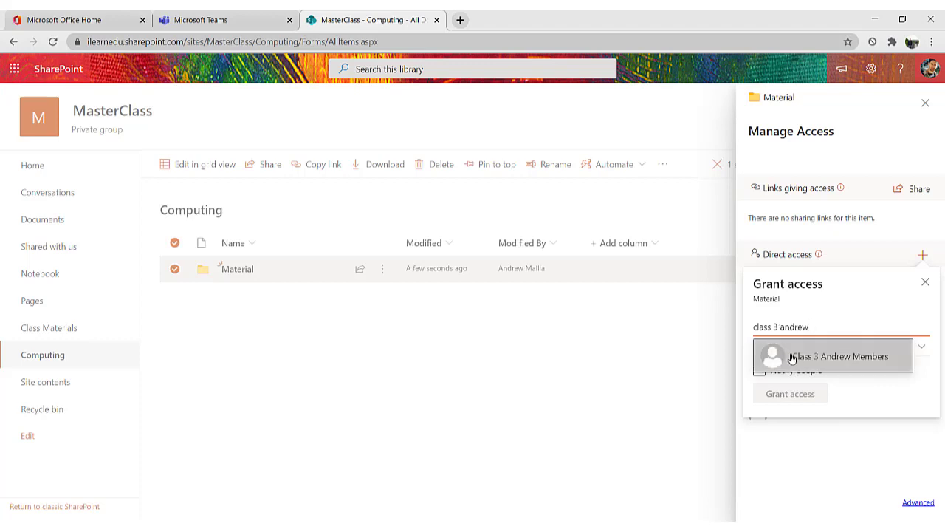
pyautogui.click(846, 359)
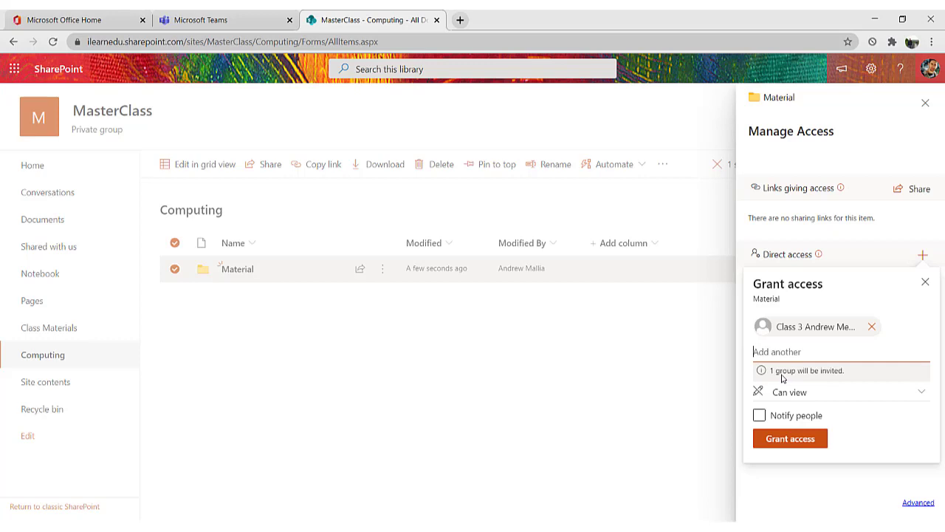
# Grant the Class 3 members group access to the Material folder and close its access management
pyautogui.click(777, 441)
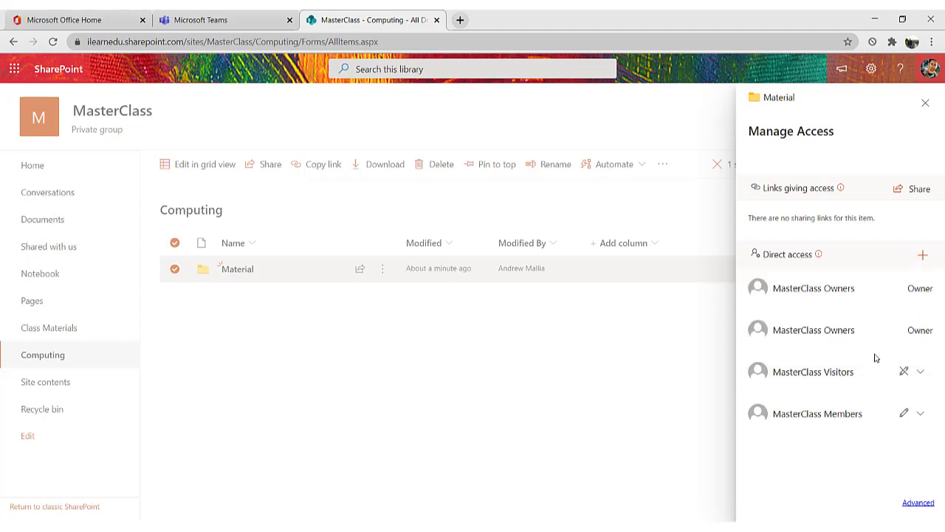
pyautogui.click(295, 296)
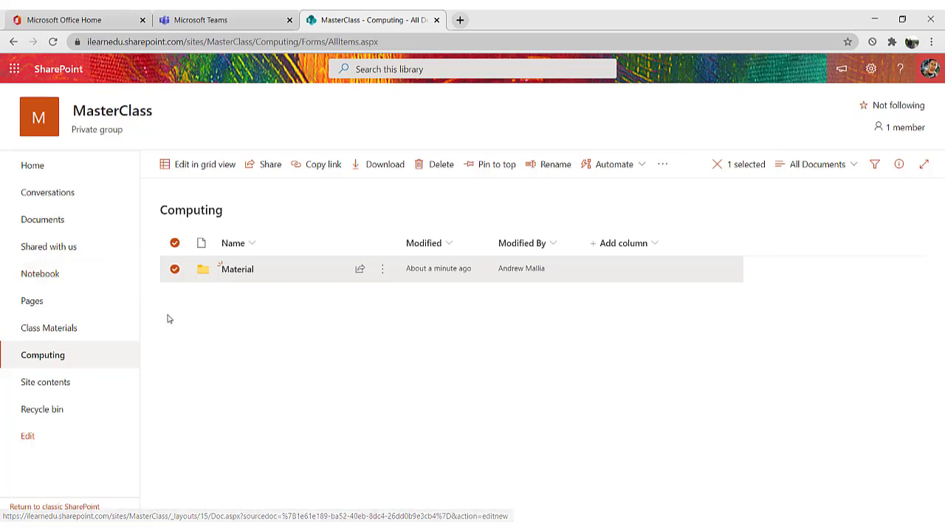
# Switch to Teams and start adding SharePoint cloud storage by link to the MasterClass team's General channel files
pyautogui.click(147, 458)
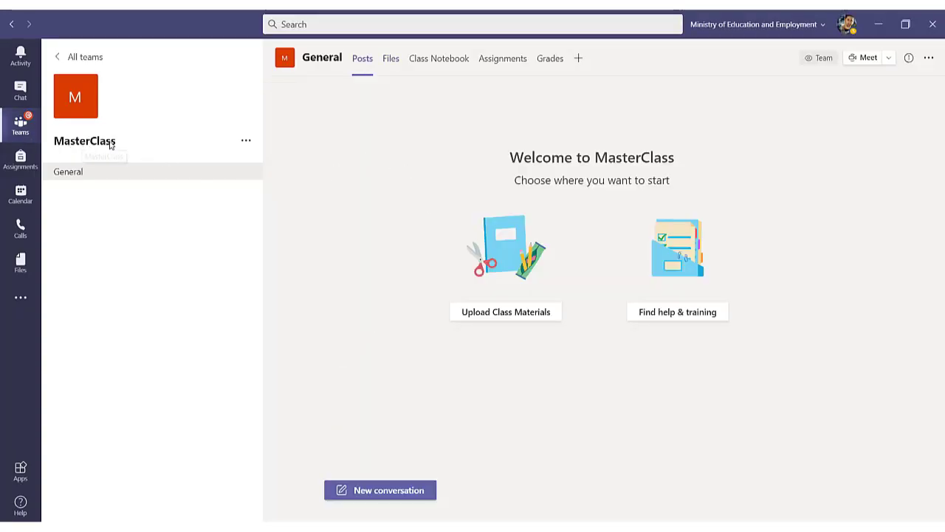
pyautogui.click(396, 60)
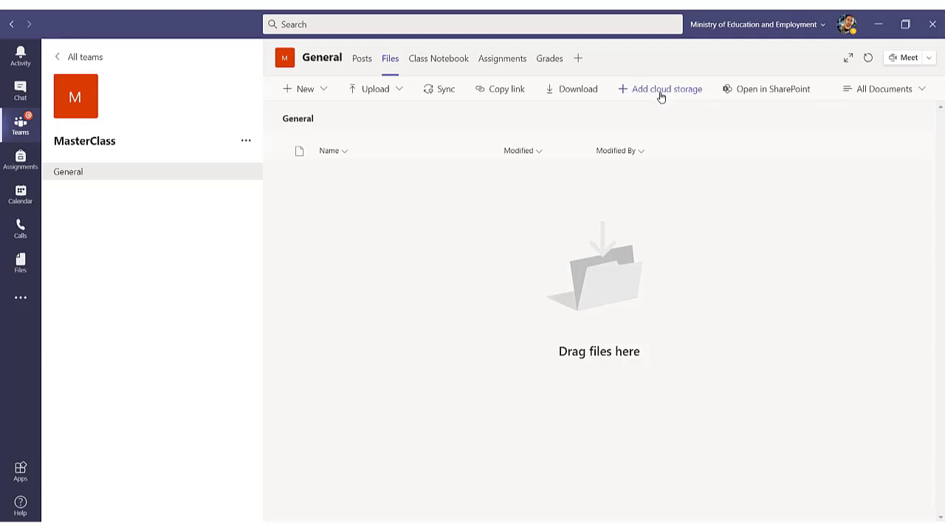
pyautogui.click(662, 96)
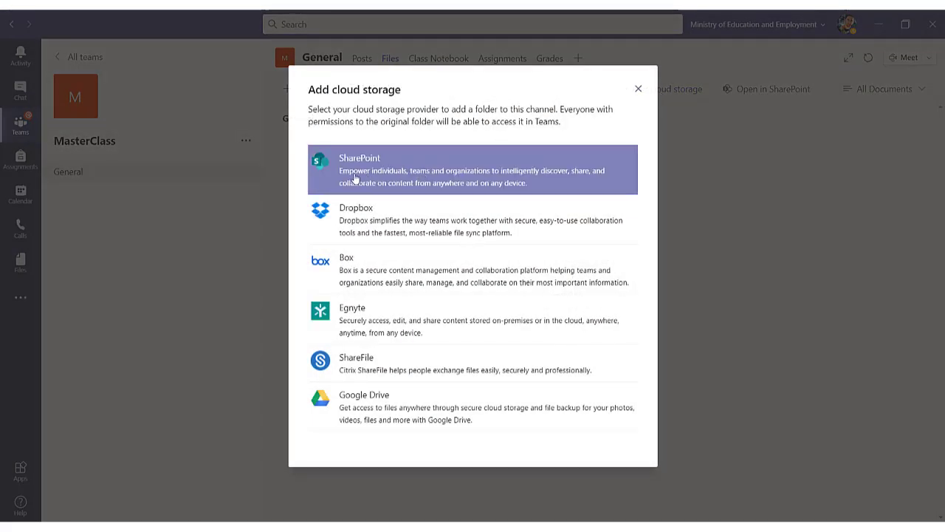
pyautogui.click(413, 172)
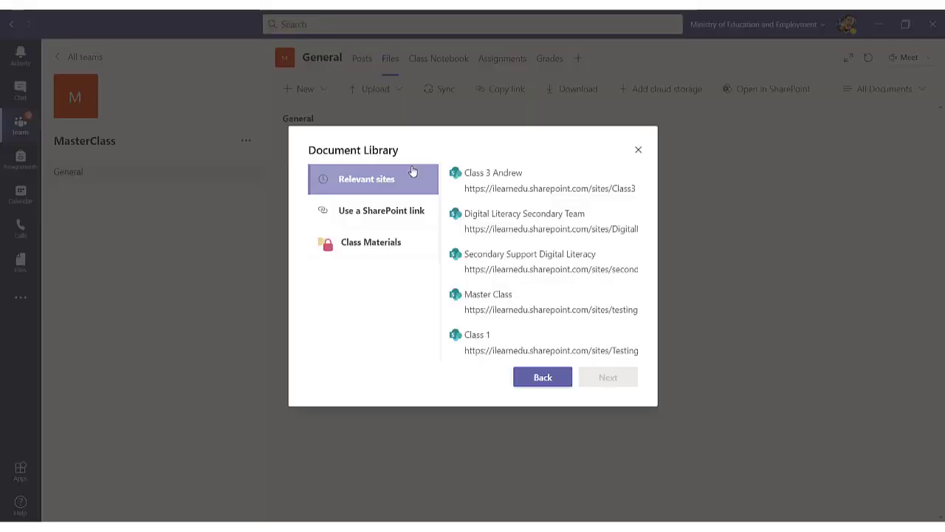
pyautogui.click(356, 213)
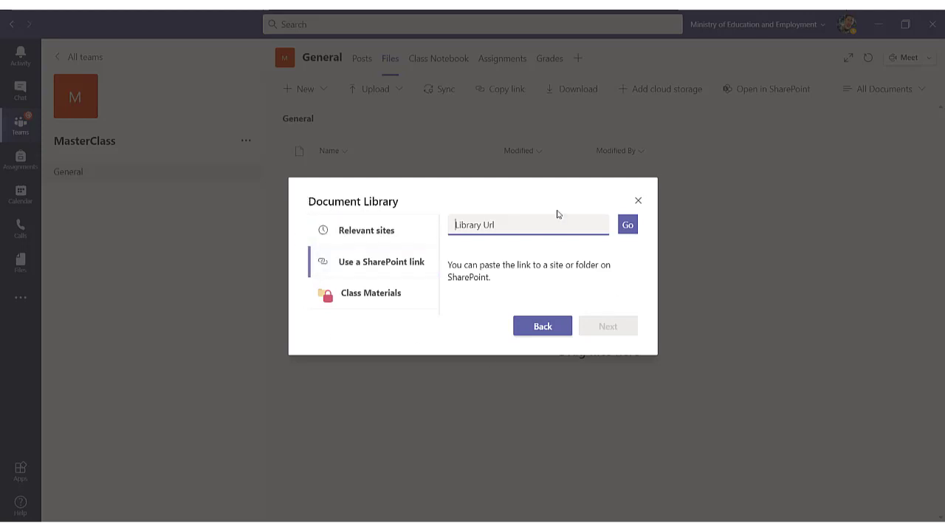
# Switch back to the Computing library in SharePoint and copy a sharing link for the Material folder
pyautogui.hotkey('alt', 'Tab')
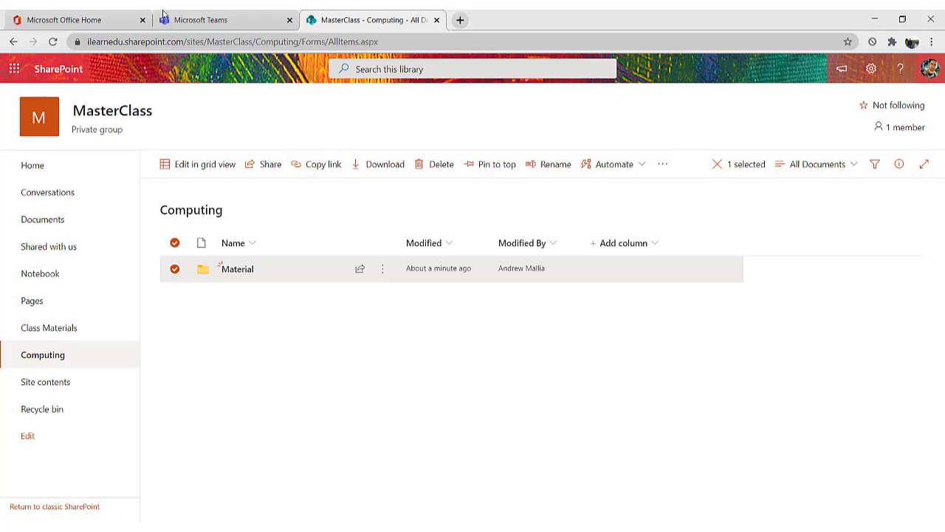
pyautogui.click(272, 322)
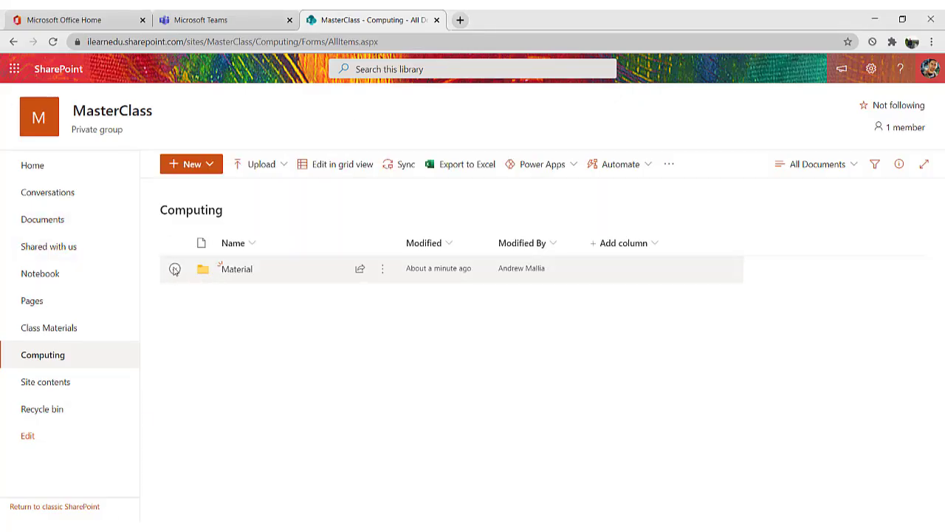
pyautogui.click(175, 270)
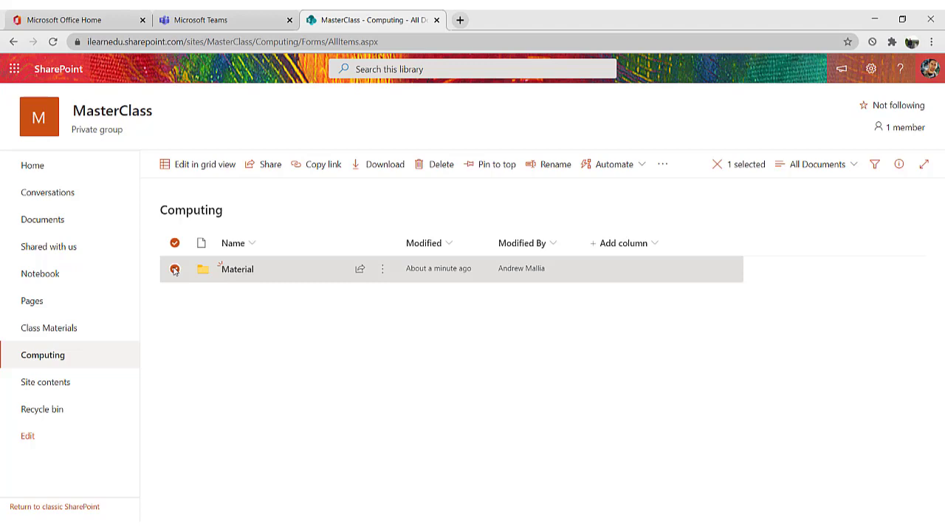
pyautogui.click(260, 169)
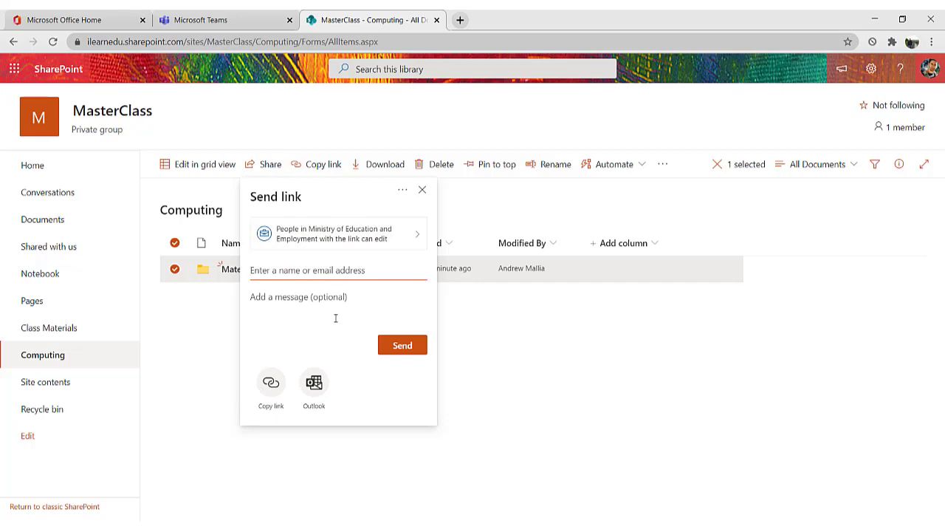
pyautogui.click(271, 384)
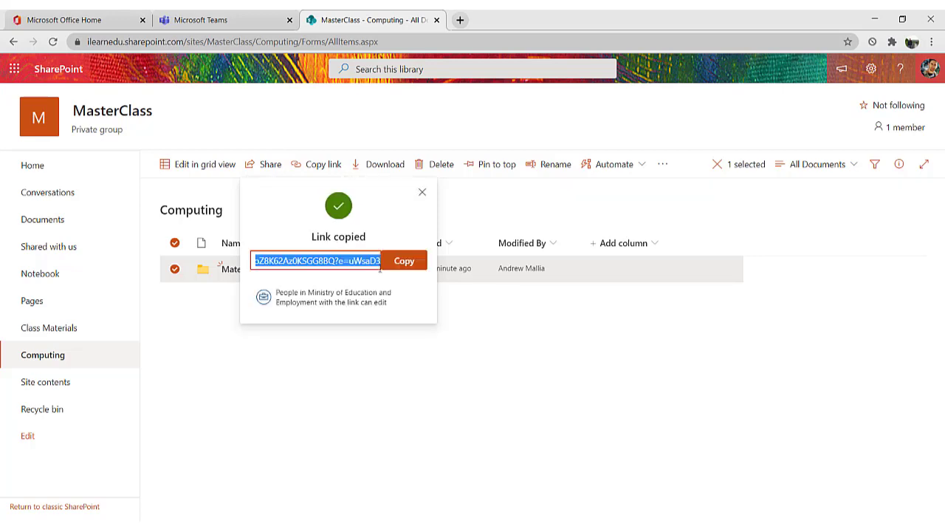
# Return to Teams and look up the SharePoint site using the copied Material folder link
pyautogui.click(252, 365)
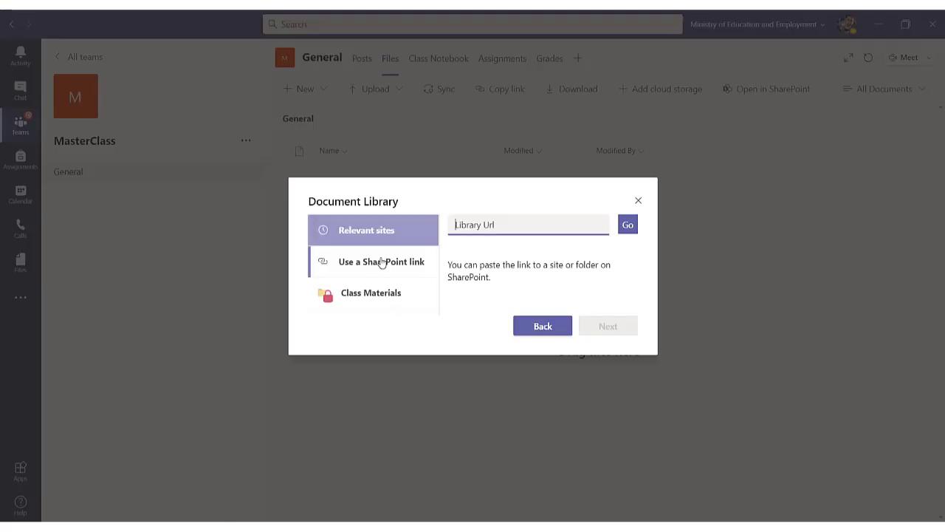
pyautogui.click(370, 266)
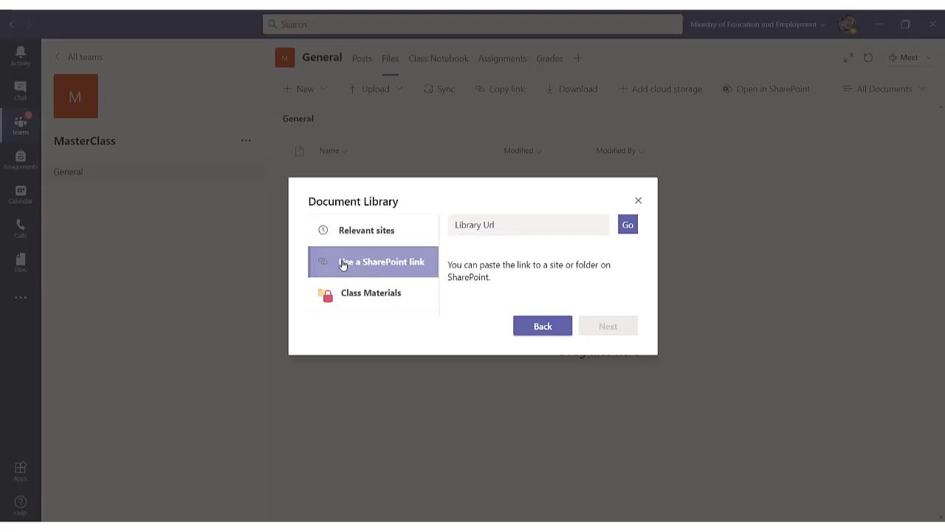
pyautogui.rightClick(489, 226)
pyautogui.click(512, 264)
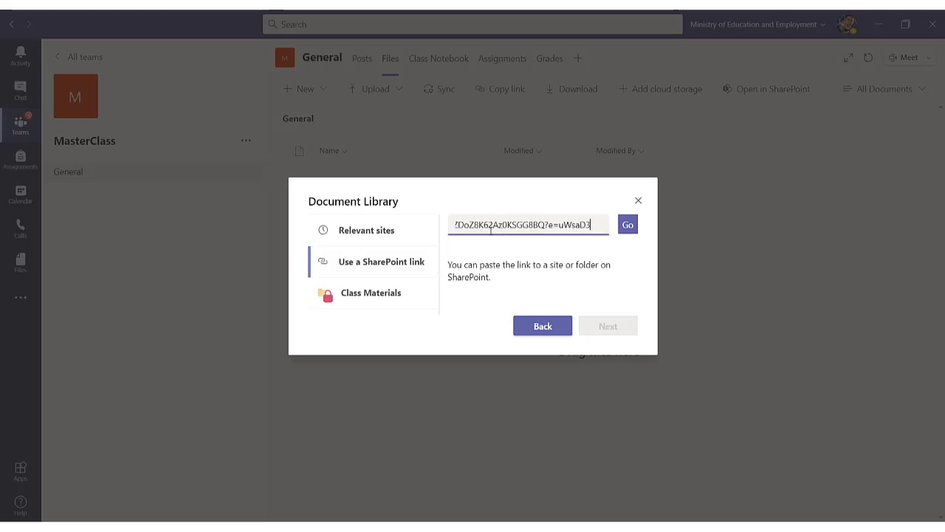
pyautogui.click(627, 224)
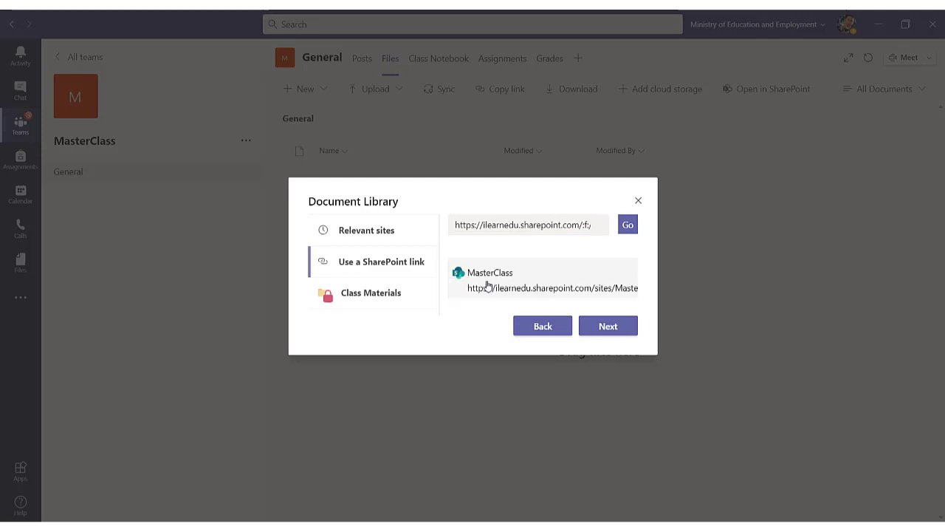
# Add the MasterClass site's Computing library as a linked folder in the MasterClass General channel files
pyautogui.click(582, 296)
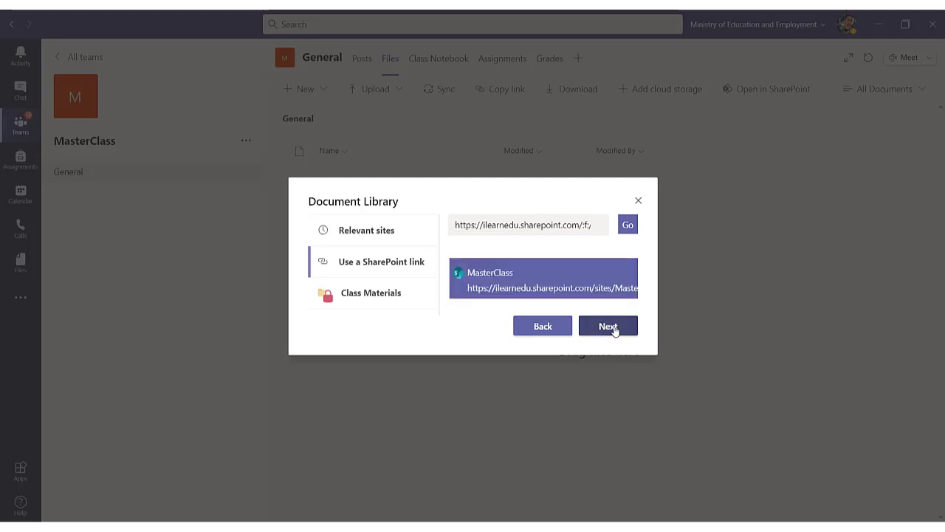
pyautogui.click(608, 327)
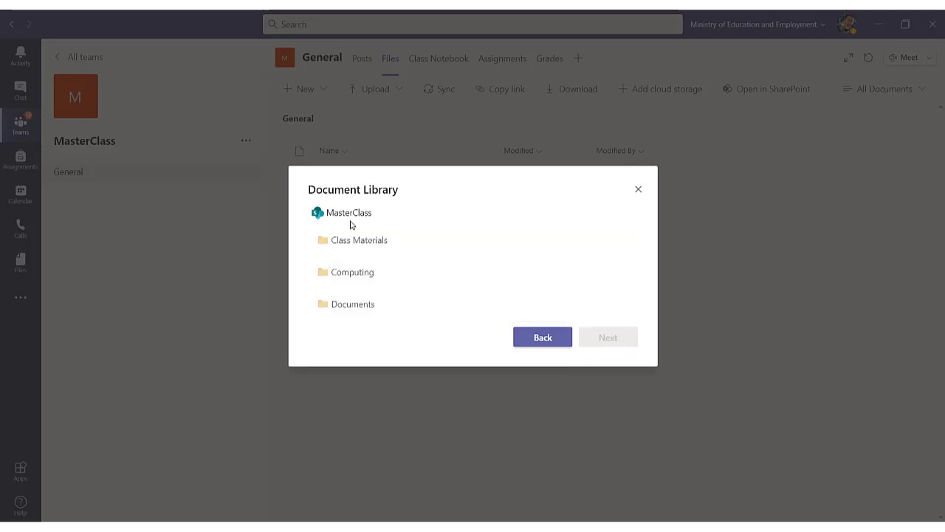
pyautogui.click(364, 278)
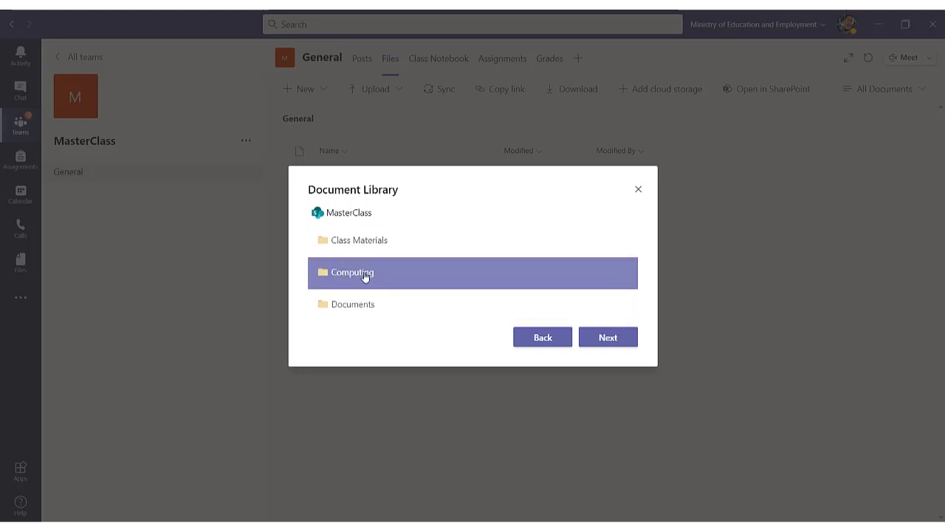
pyautogui.click(604, 338)
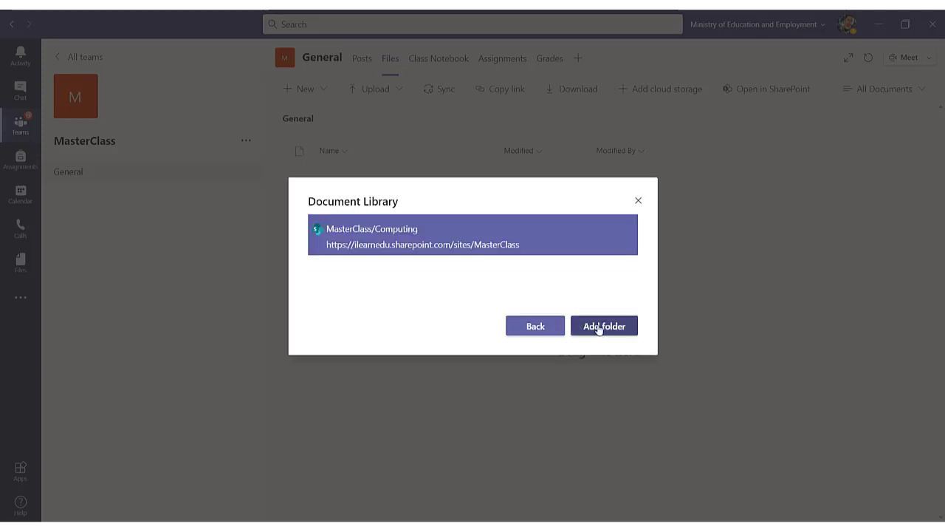
pyautogui.click(599, 327)
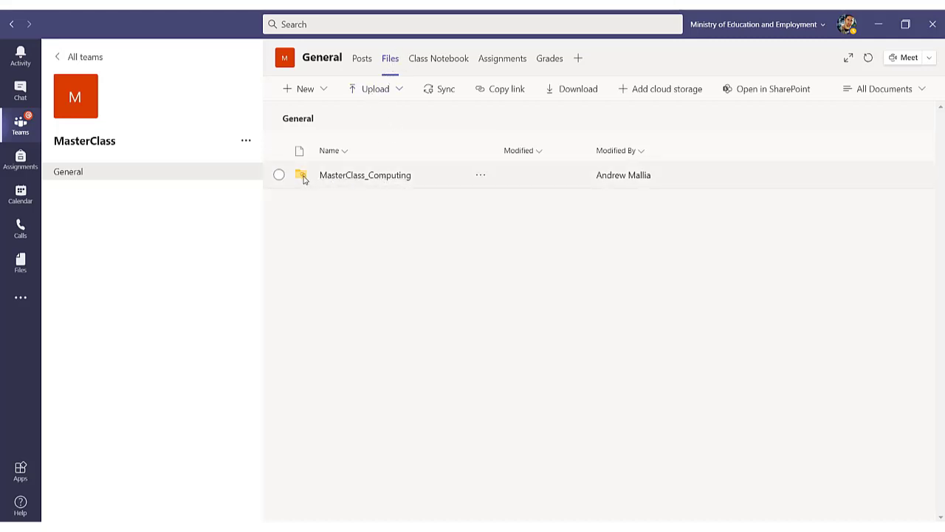
# Upload LearningApps.pptx into the Material folder inside the linked MasterClass_Computing folder
pyautogui.moveTo(304, 181)
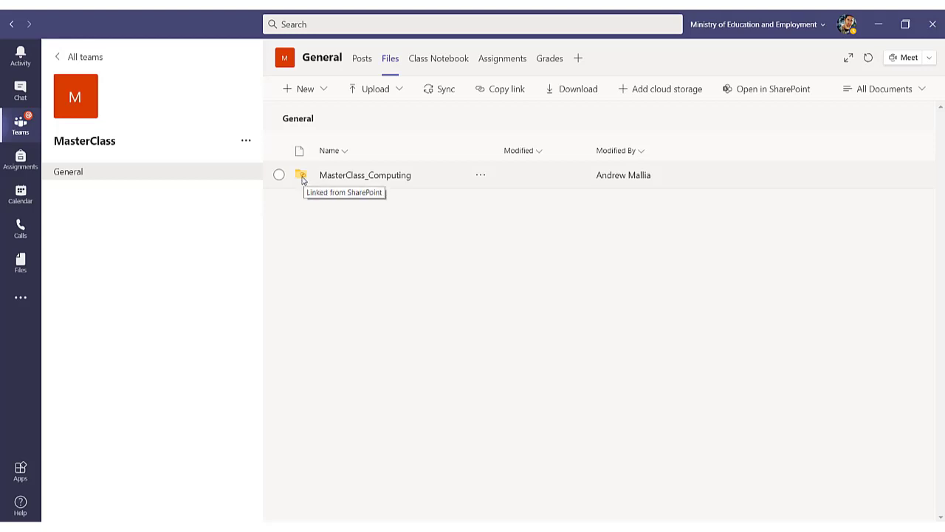
pyautogui.click(344, 181)
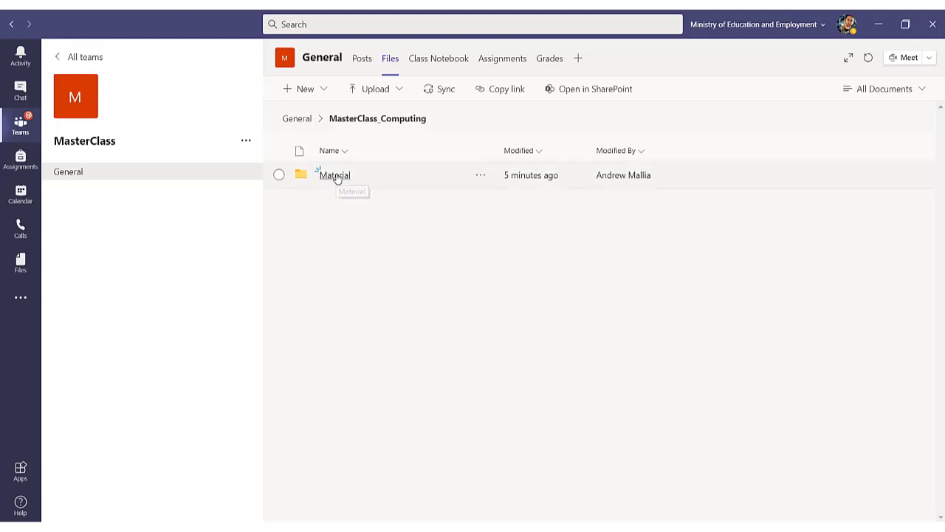
pyautogui.click(336, 176)
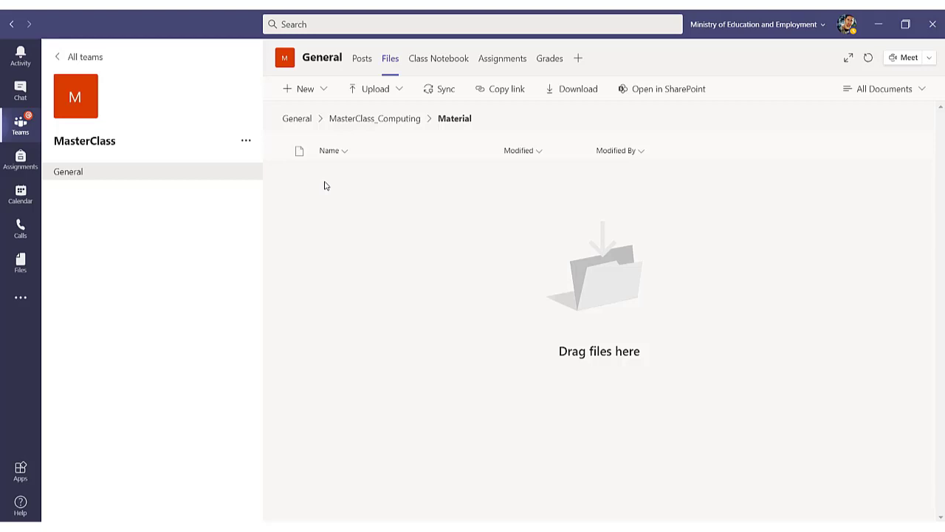
pyautogui.click(380, 91)
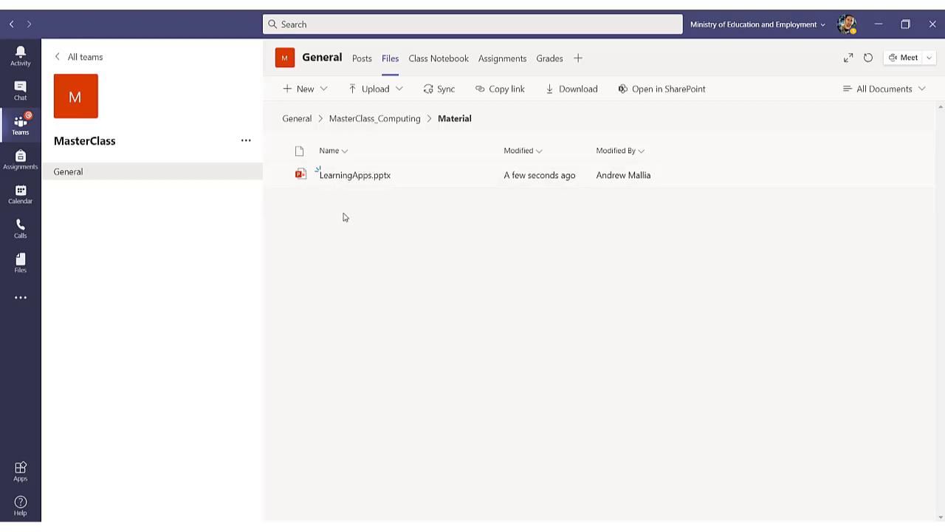
# Open the Class 3 team's General channel files and start adding SharePoint cloud storage by link
pyautogui.click(26, 123)
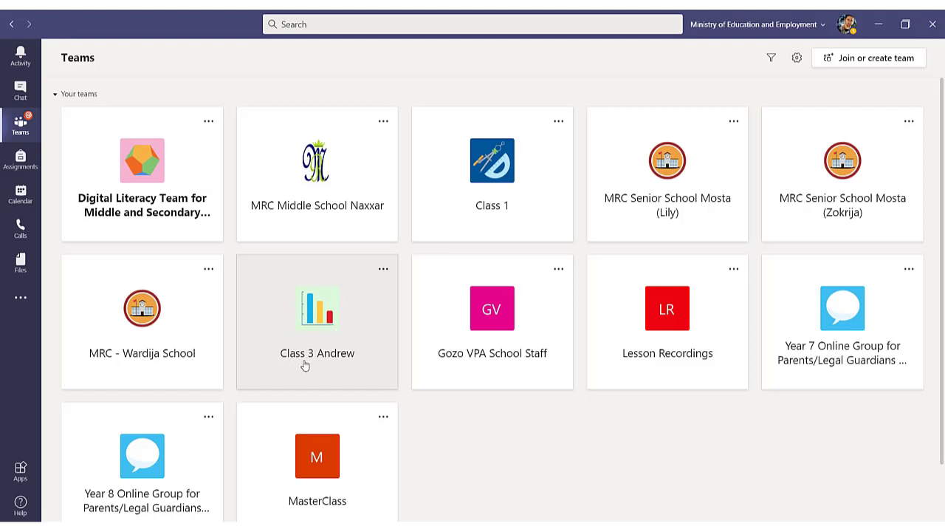
pyautogui.click(322, 328)
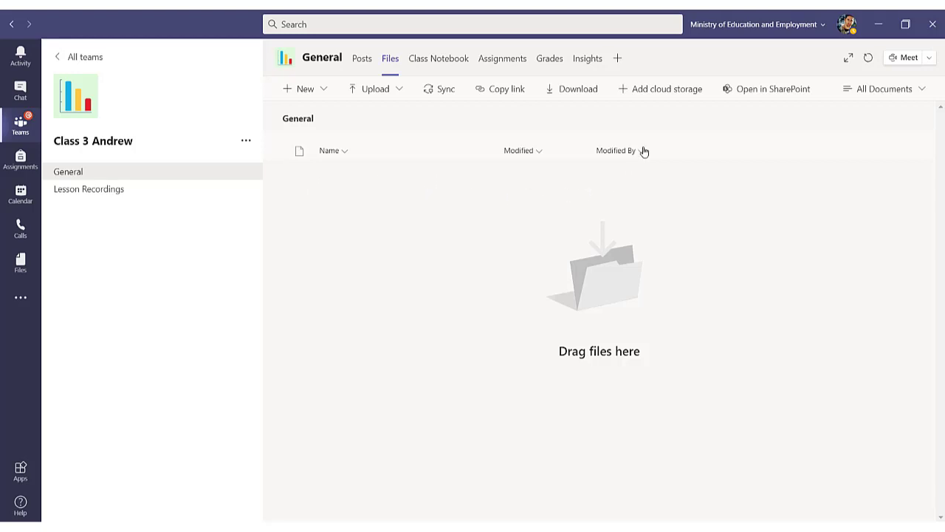
pyautogui.click(654, 90)
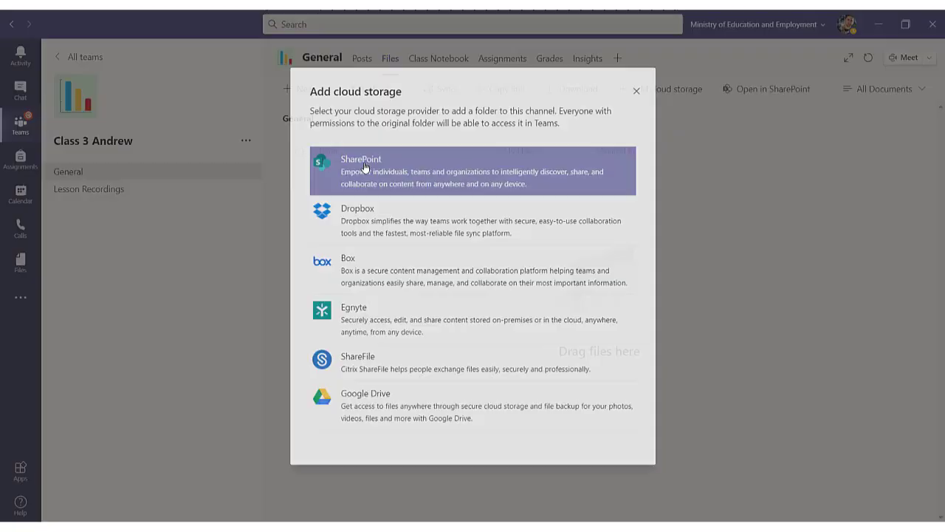
pyautogui.click(364, 168)
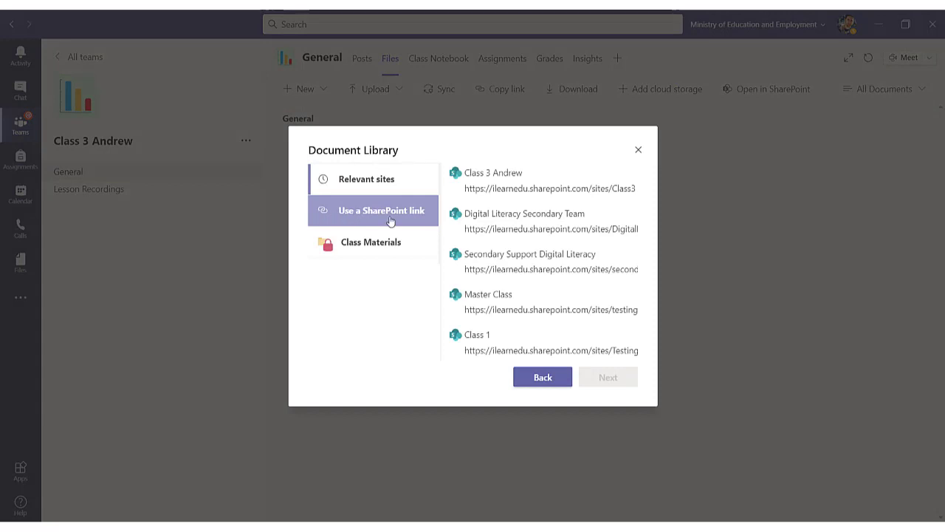
pyautogui.click(349, 218)
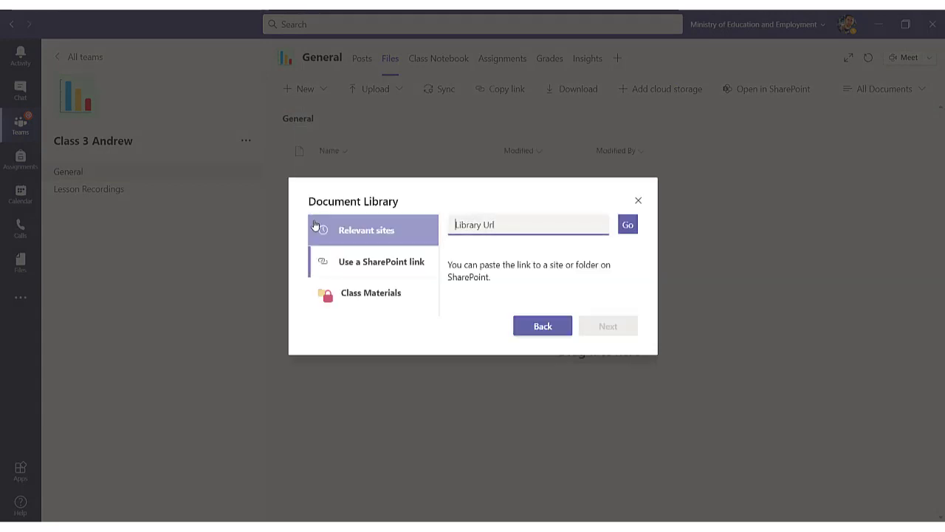
# Use the copied link to add the MasterClass site's Computing library as a folder in the Class 3 channel files
pyautogui.rightClick(498, 227)
pyautogui.click(527, 264)
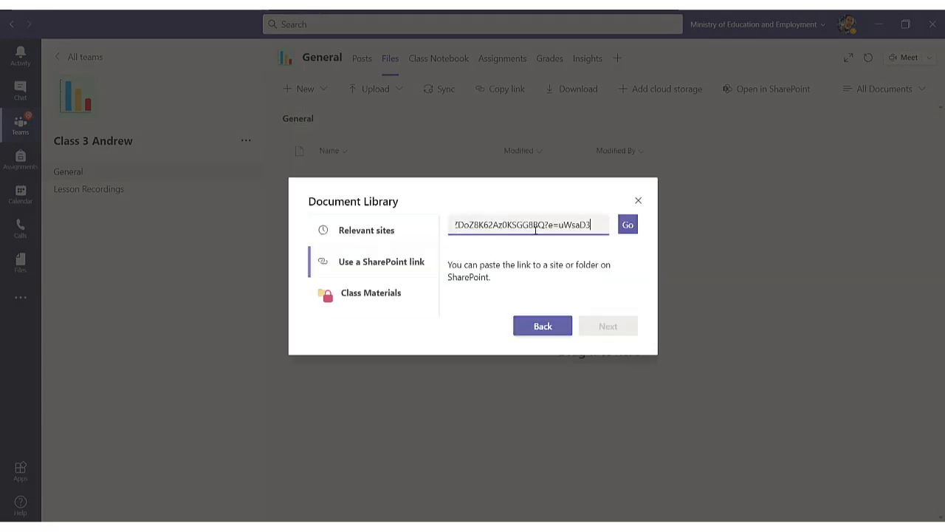
pyautogui.click(626, 226)
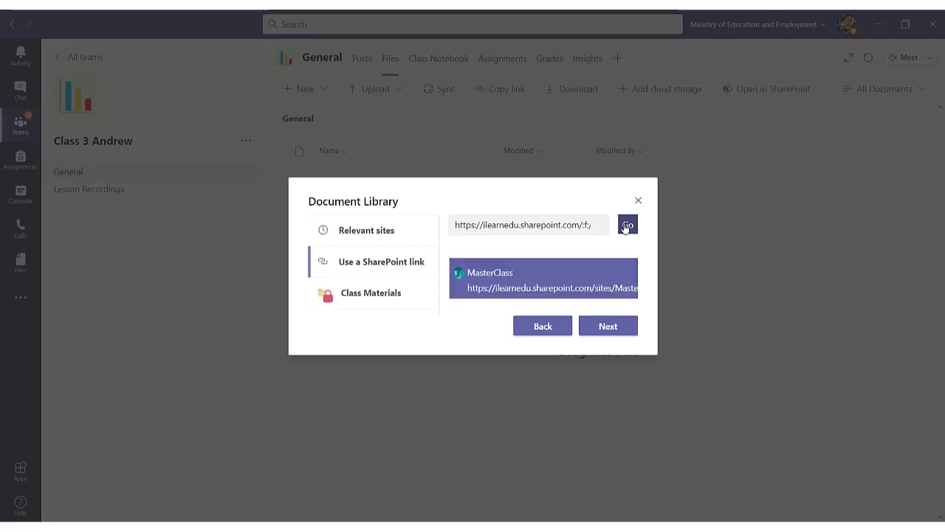
pyautogui.click(612, 328)
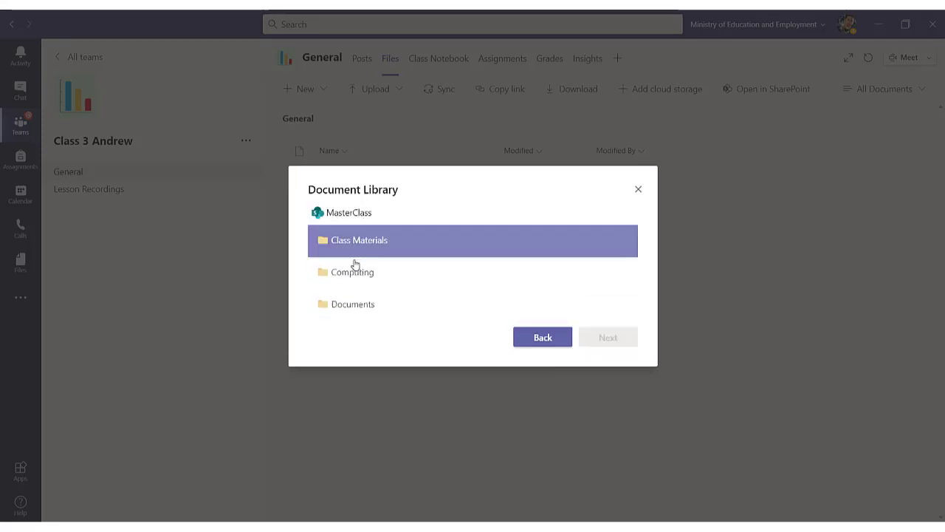
pyautogui.click(348, 274)
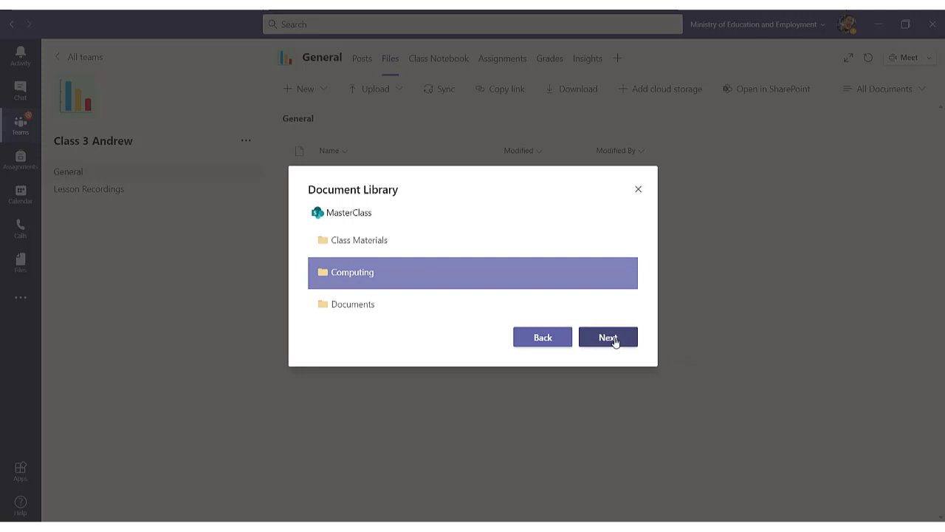
pyautogui.click(615, 340)
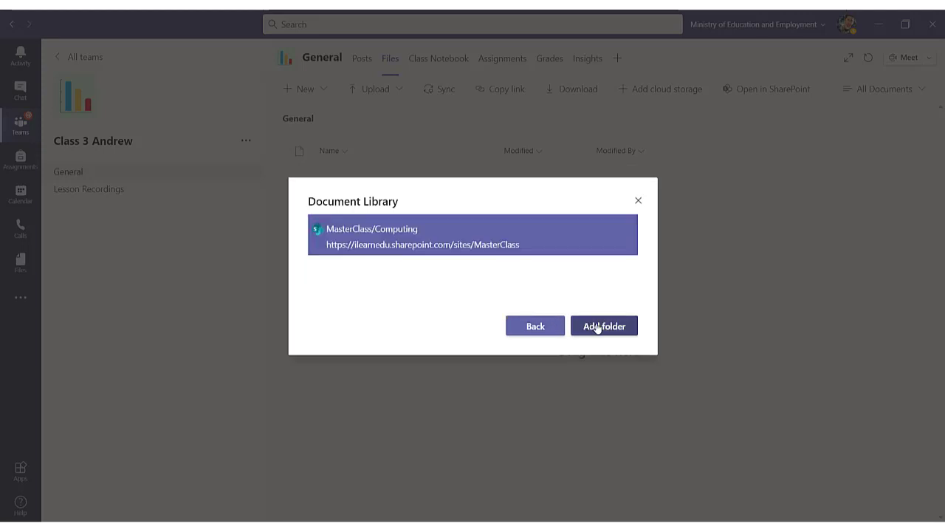
pyautogui.click(598, 328)
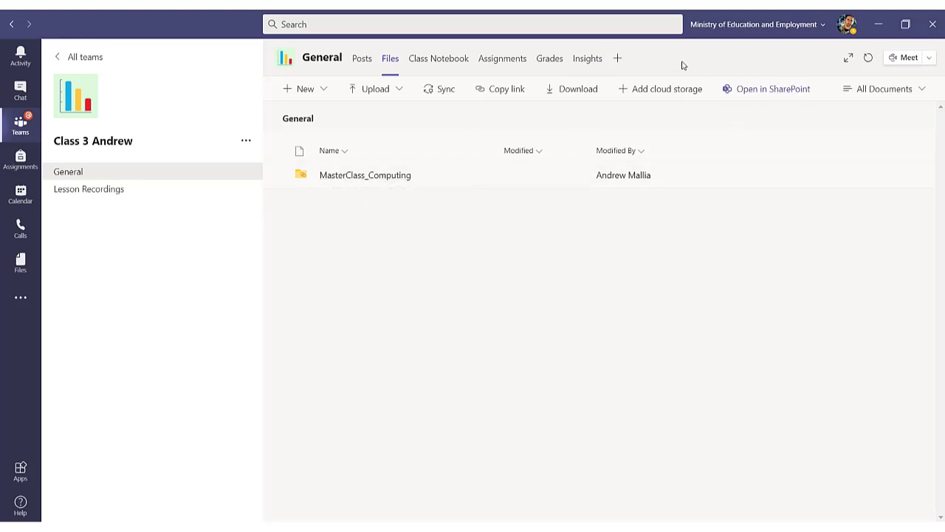
# Check the contents of the Material folder inside MasterClass_Computing from the Class 3 team's files
pyautogui.click(367, 179)
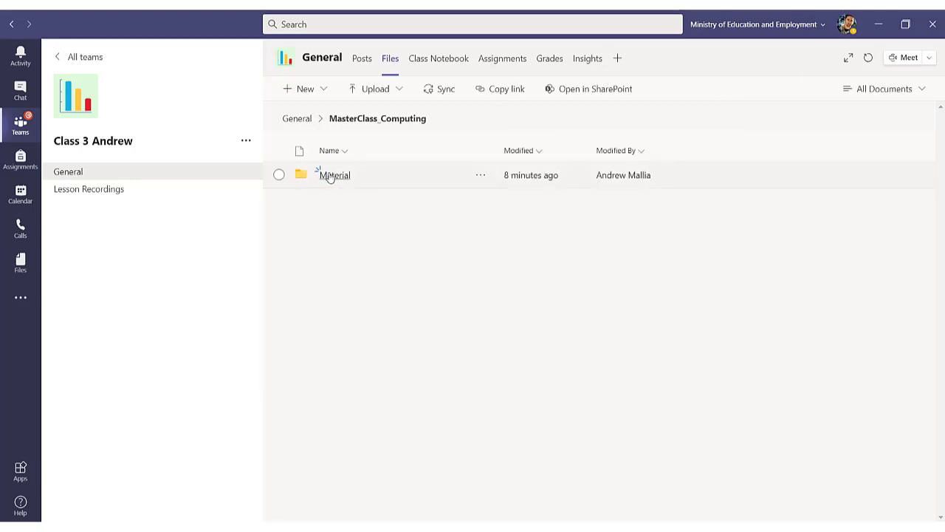
pyautogui.click(332, 176)
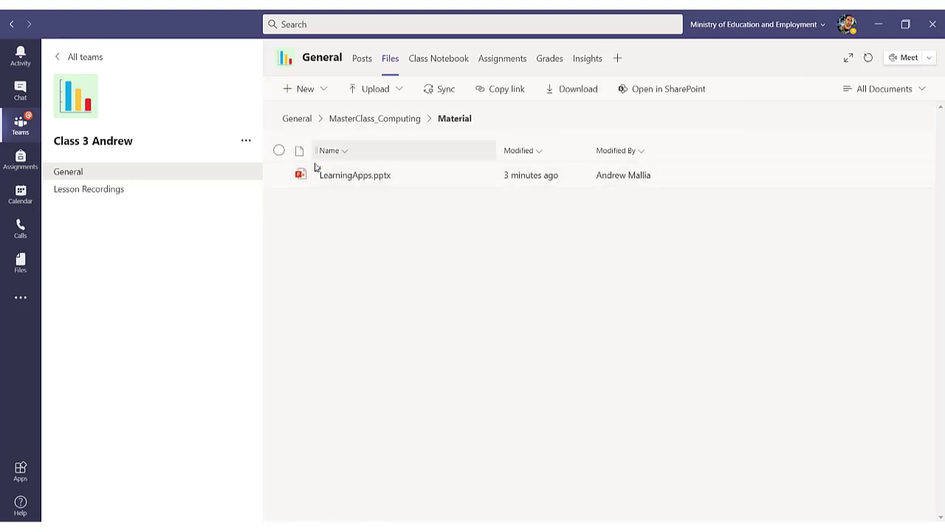